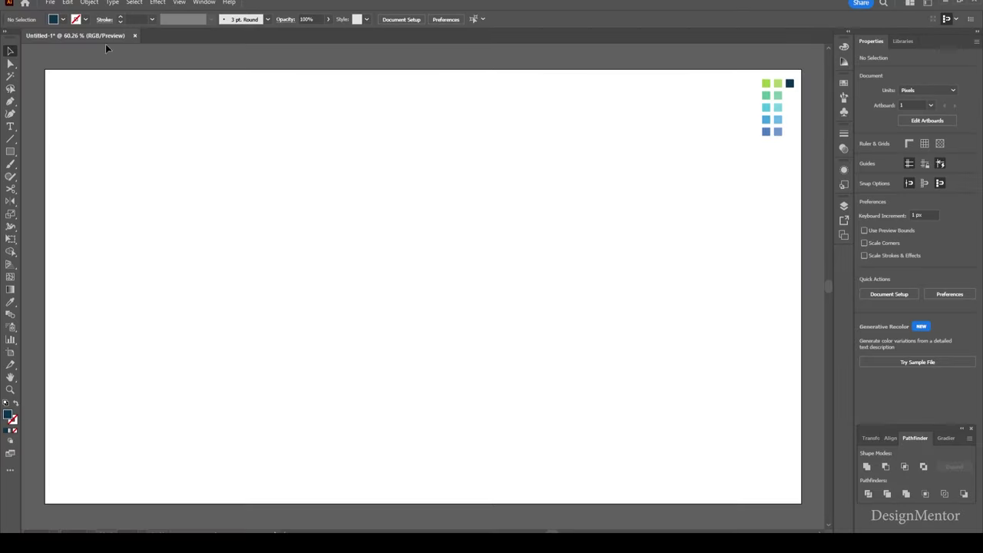
Draw a black 1 pt, 1000 px vertical line centred on the artboard
click(84, 19)
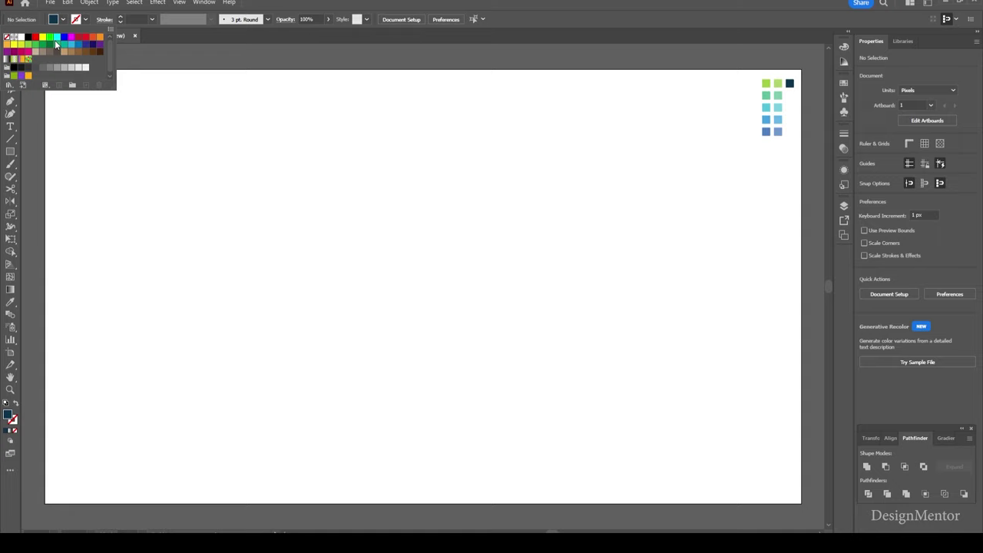
click(26, 37)
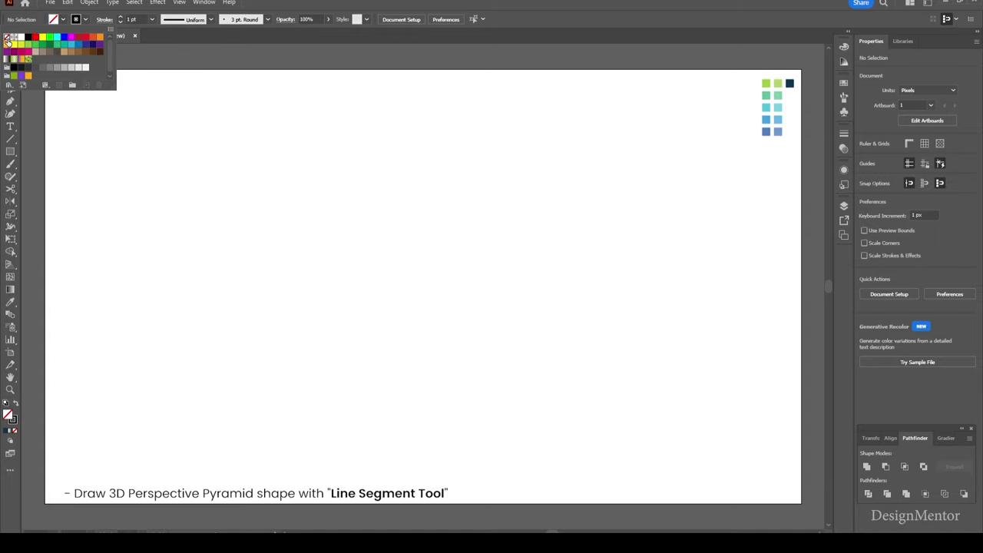
click(11, 139)
drag(393, 95, 393, 359)
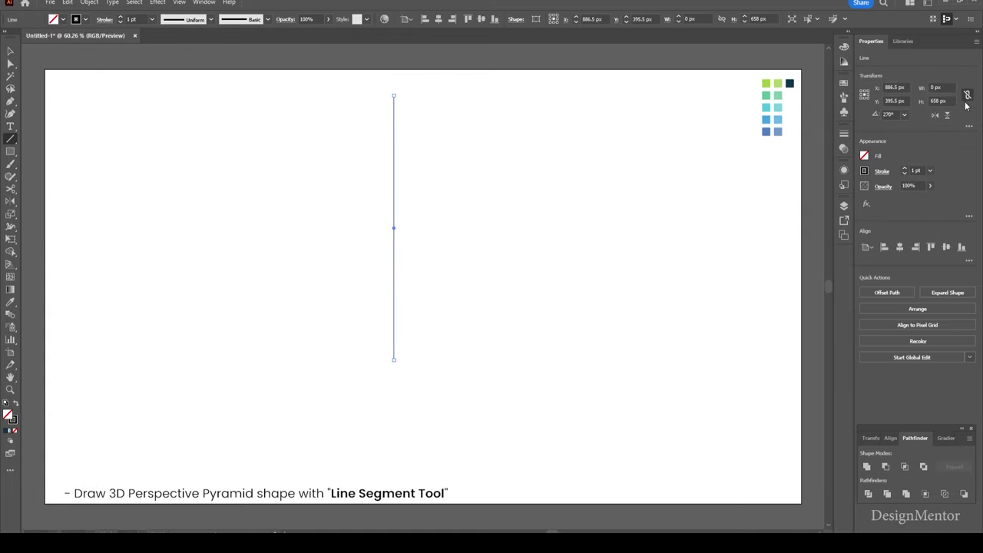
click(940, 100)
key(Return)
click(899, 246)
click(945, 246)
key(v)
click(528, 311)
Draw a 1100 px horizontal base line and nudge it near the artboard bottom
key(backslash)
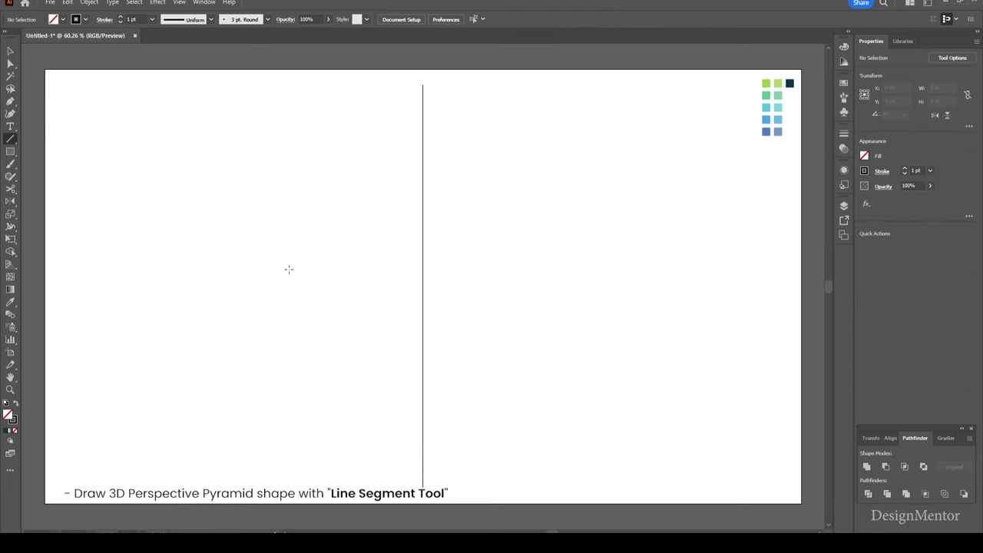
drag(173, 459, 645, 459)
click(943, 87)
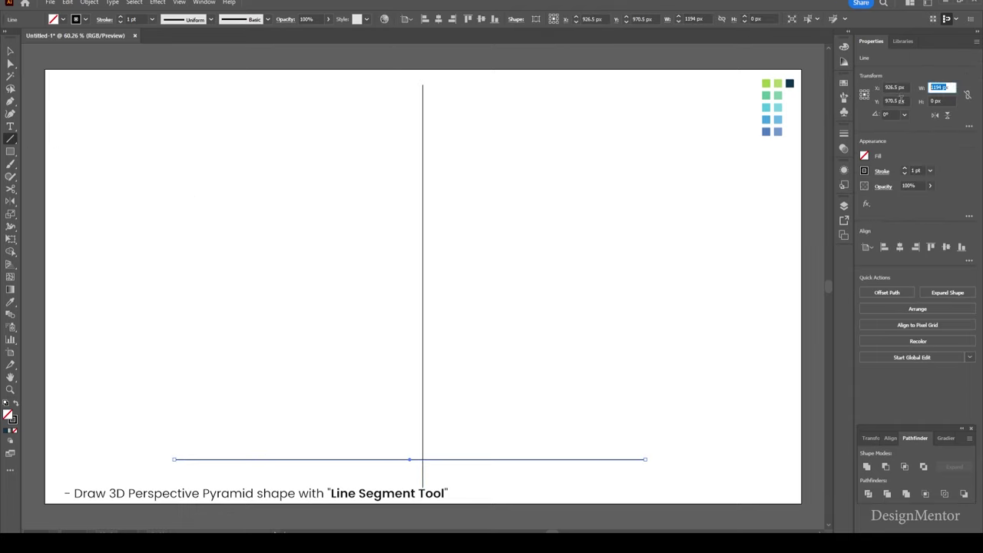
text(1100)
key(Return)
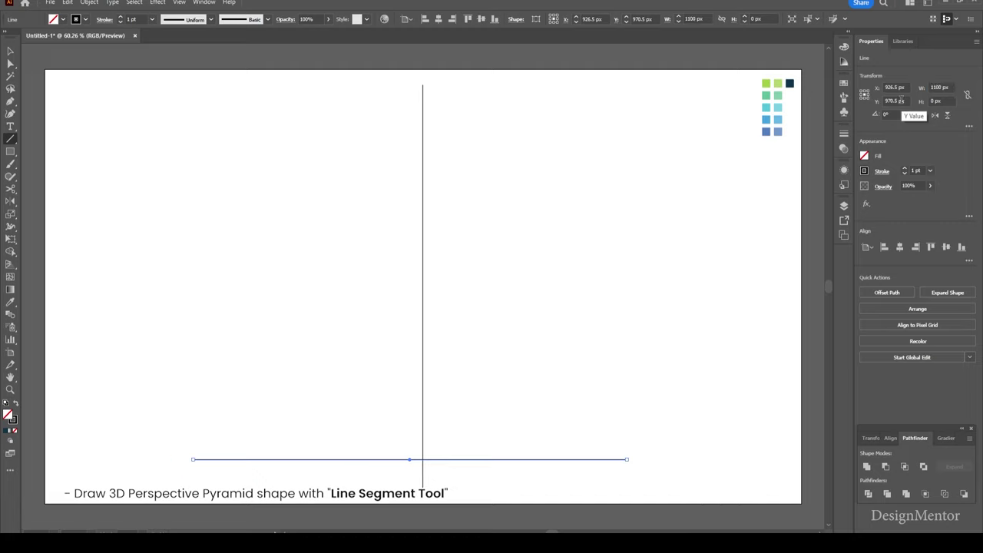
key(v)
key(shift+Down)
key(shift+Down)
key(shift+Down)
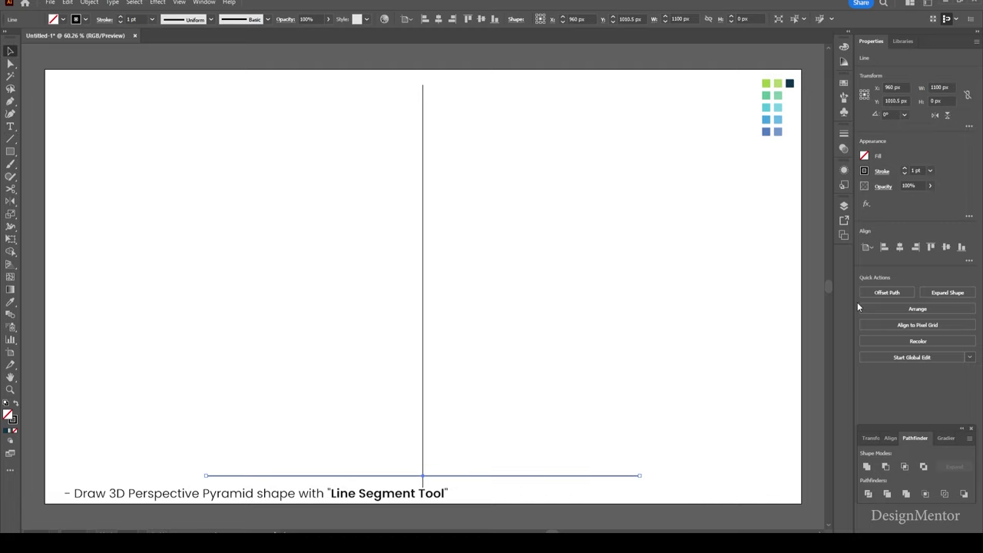
key(shift+Down)
key(shift+Down)
Draw a slanted line from the base line's left end up to the vertical line's top
click(695, 467)
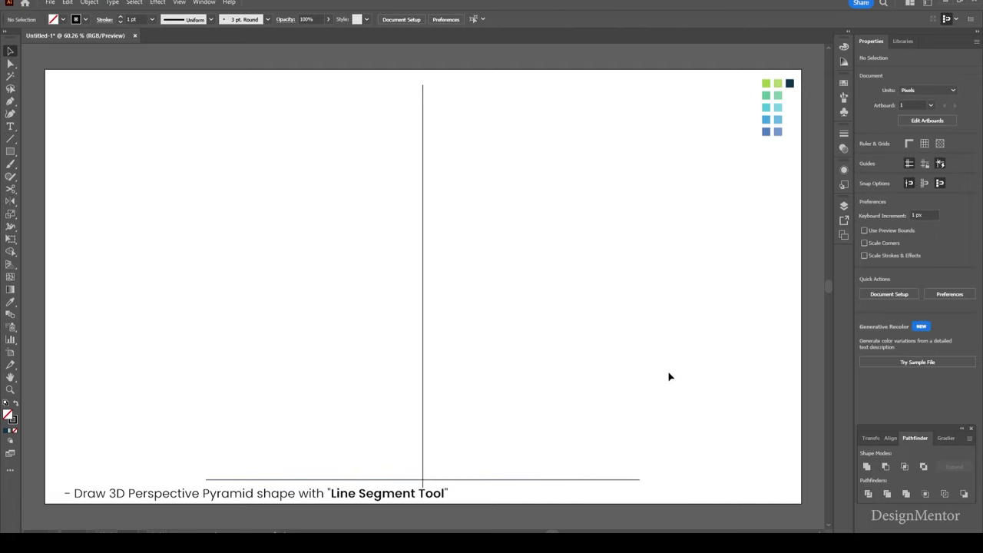
click(12, 140)
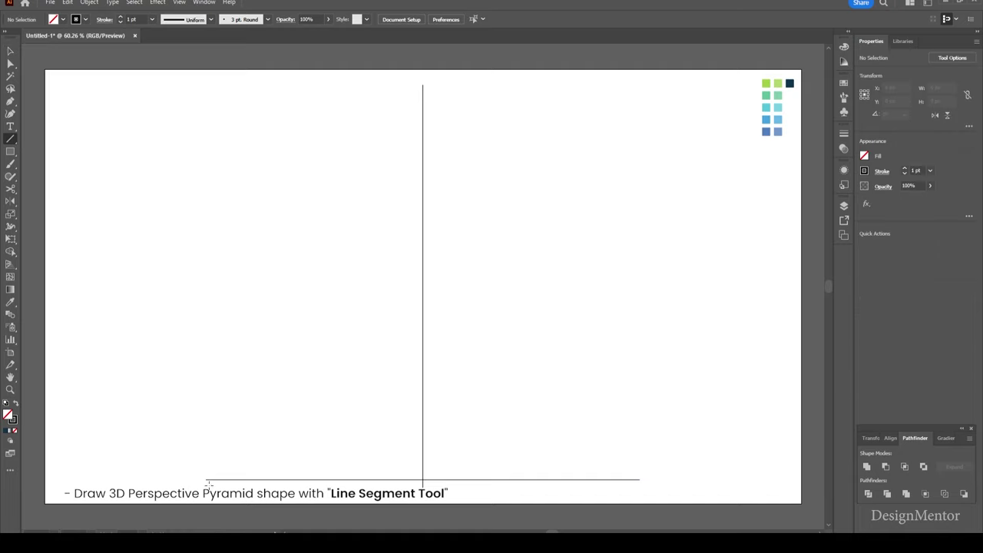
drag(207, 480, 428, 83)
key(v)
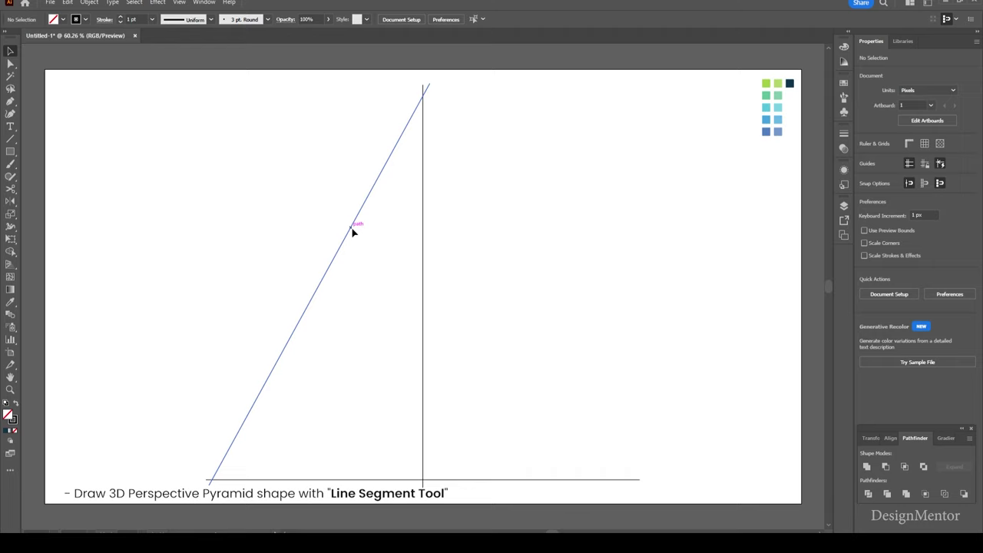
Reflect a vertical-axis copy of the slanted line and shift it right to meet at the apex
click(89, 2)
click(257, 53)
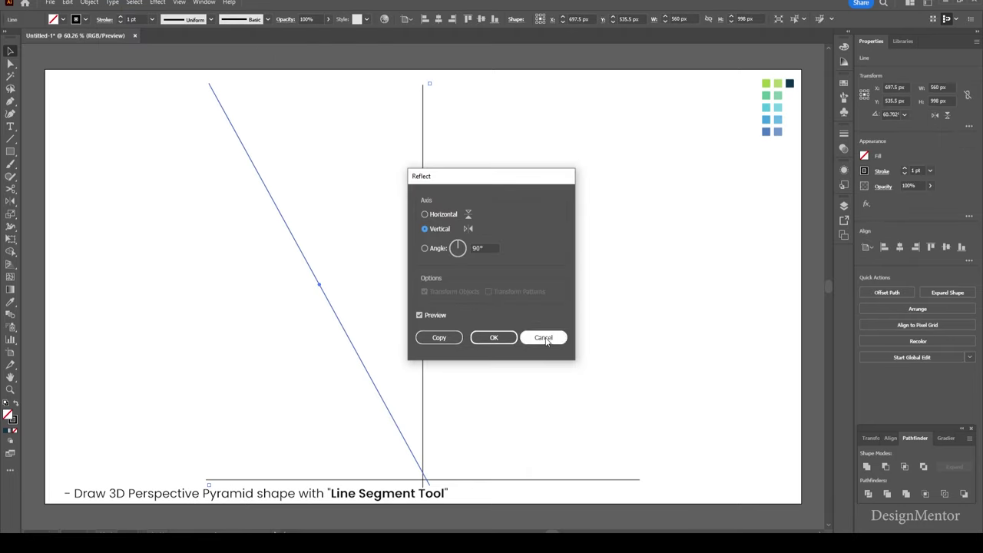
click(439, 338)
key(shift+Right)
key(shift+Right)
key(shift+Right)
key(shift+Right)
key(shift+Right)
key(shift+Right)
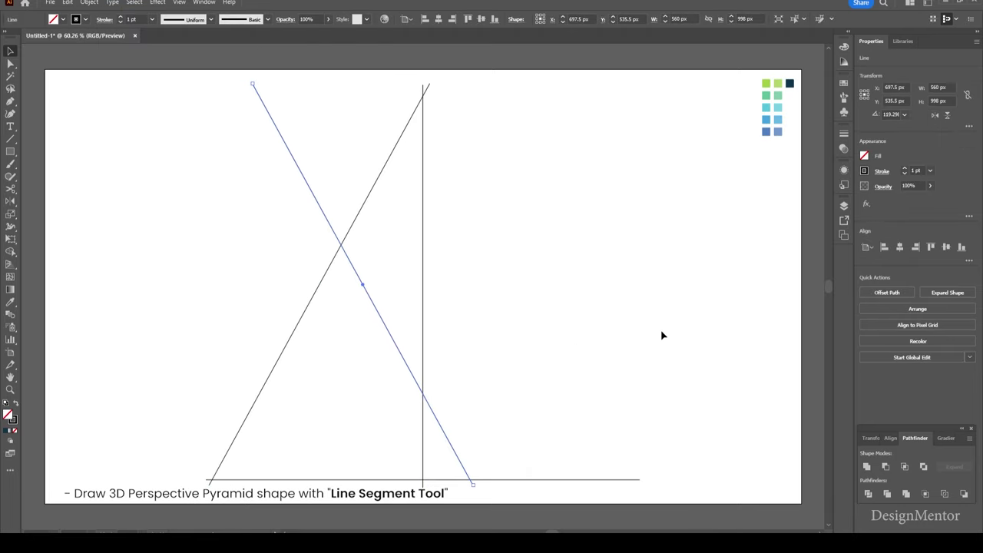
key(shift+Right)
key(shift+Right)
key(shift+Right)
key(shift+Right)
key(shift+Right)
key(shift+Right)
key(shift+Right)
key(shift+Right)
key(shift+Right)
key(shift+Right)
key(shift+Right)
key(shift+Right)
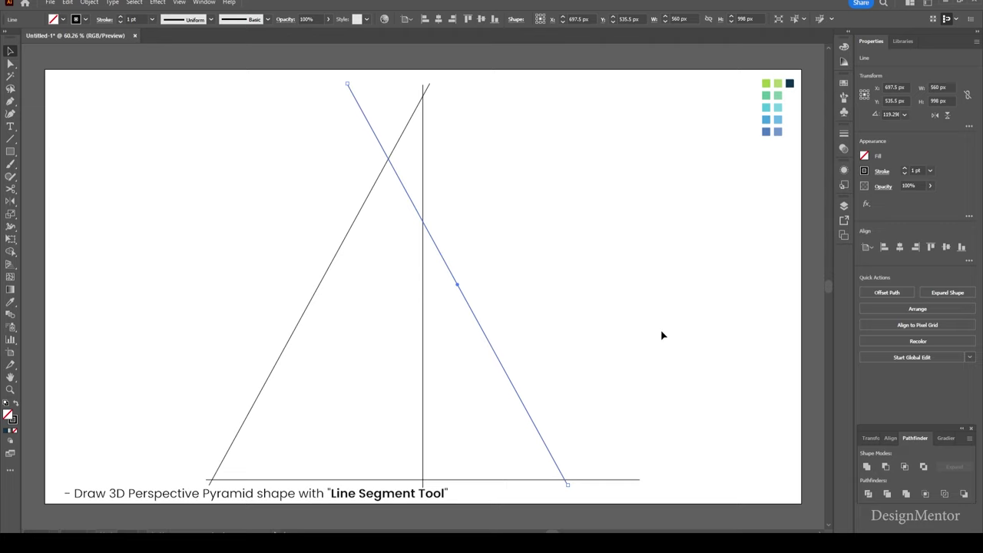
key(shift+Right)
key(shift+Right)
key(shift+Right)
key(shift+Right)
key(shift+Right)
key(shift+Right)
key(shift+Right)
key(shift+Right)
key(shift+Right)
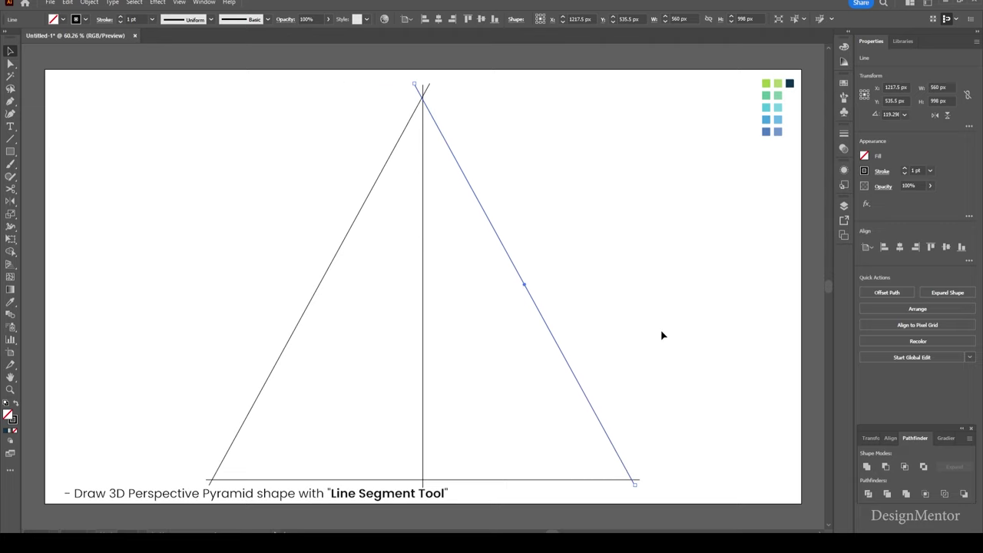
key(shift+Right)
key(shift+Right)
key(Right)
key(Right)
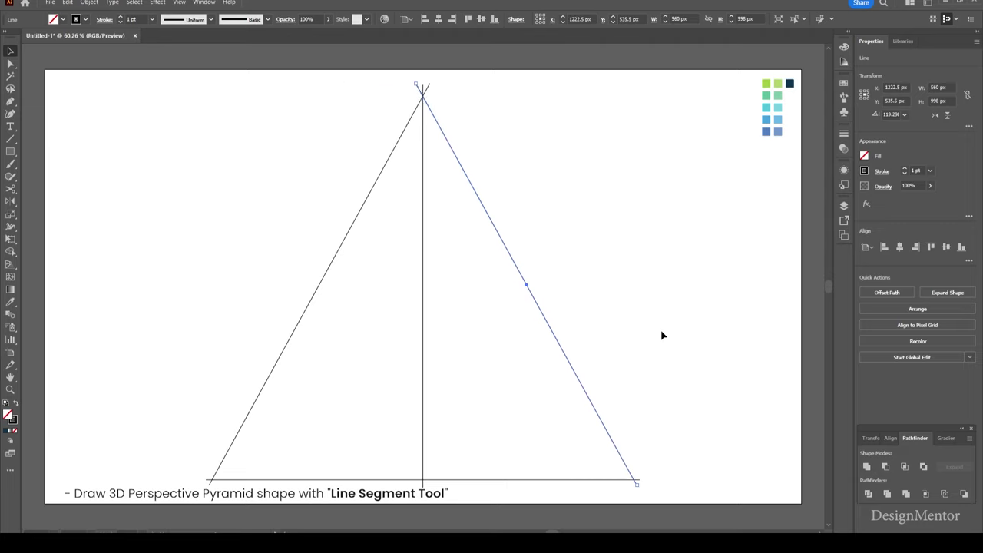
click(663, 335)
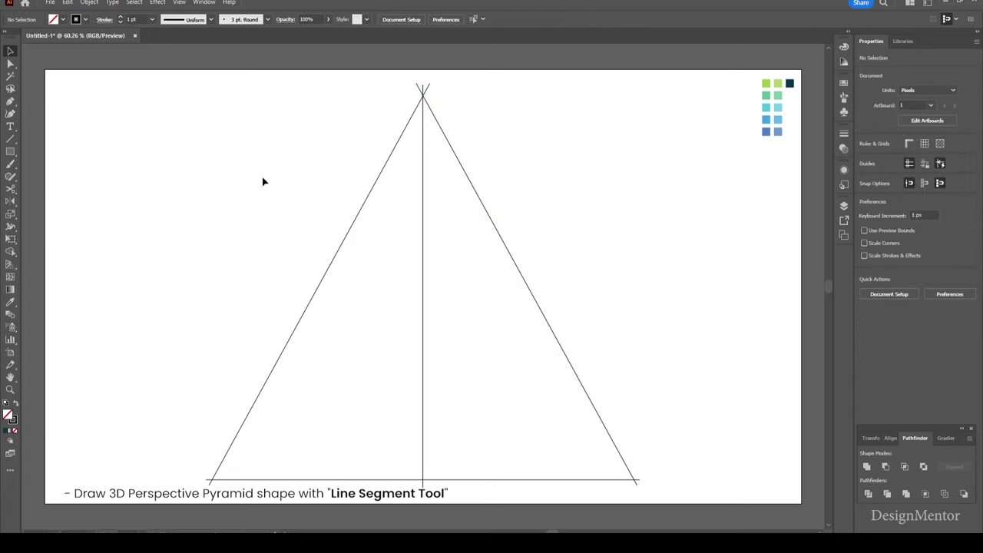
Draw a shallow line running up-left from the base centre
click(11, 140)
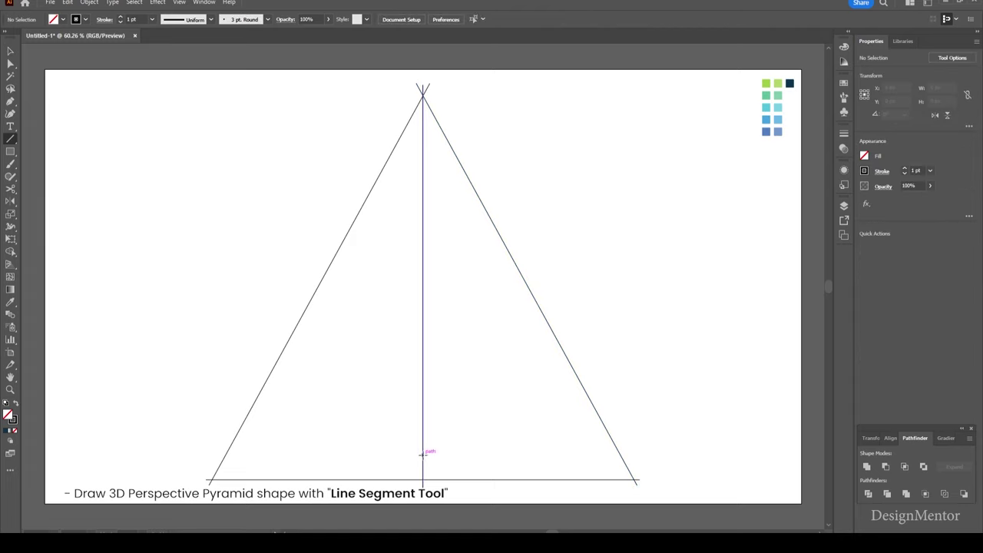
drag(421, 479, 233, 390)
key(v)
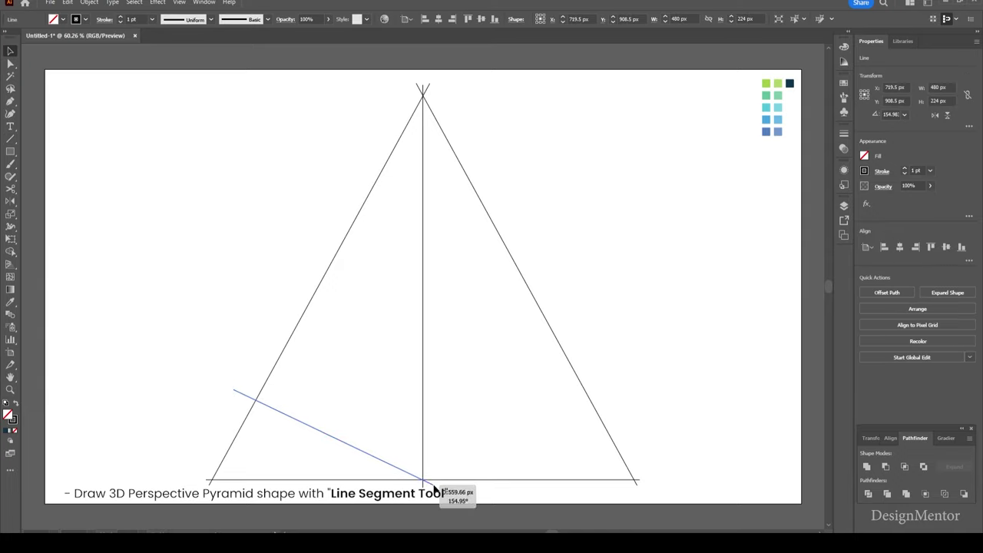
Reflect a copy of the shallow line and shift it right to meet at the base centre
click(89, 2)
click(246, 54)
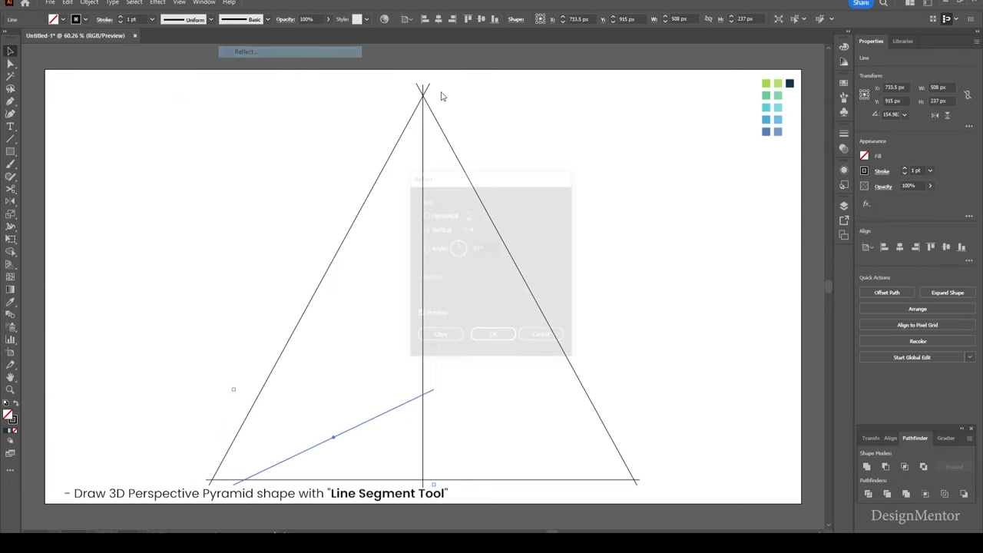
click(437, 337)
key(shift+Right)
key(shift+Right)
key(shift+Right)
key(shift+Right)
key(shift+Right)
key(shift+Right)
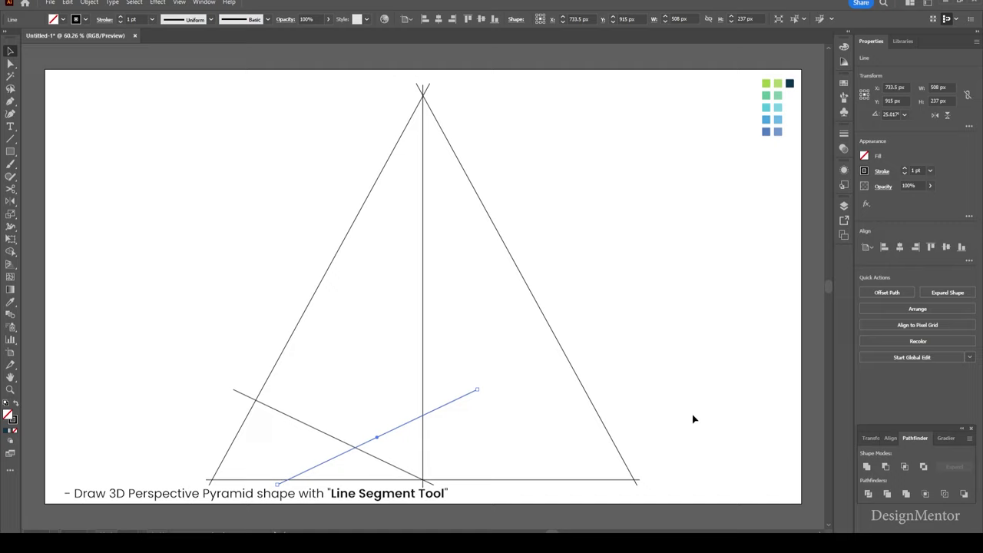
key(shift+Right)
key(shift+Right)
key(shift+Right)
key(shift+Right)
key(shift+Right)
key(shift+Right)
key(shift+Right)
key(shift+Right)
key(shift+Right)
key(shift+Right)
key(shift+Right)
key(shift+Right)
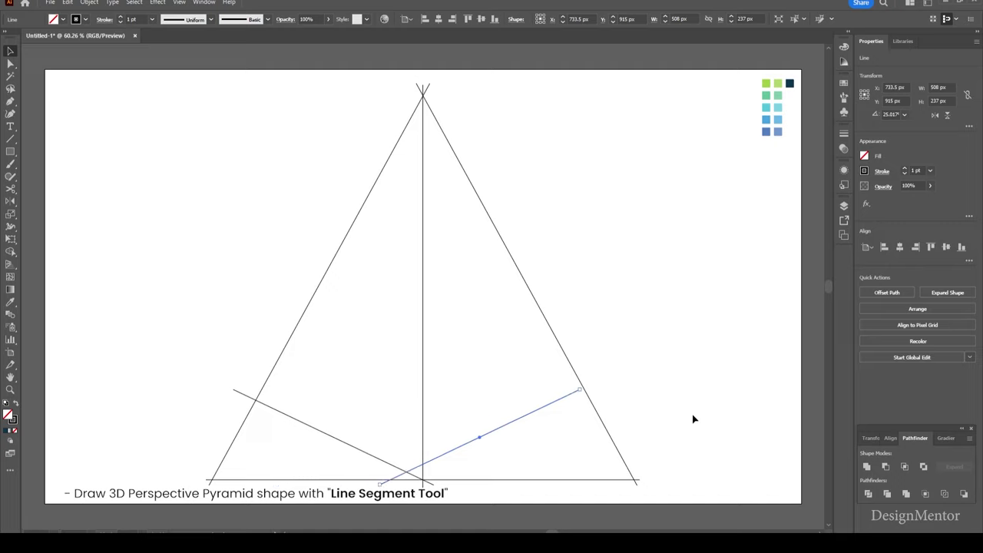
key(shift+Right)
key(shift+Right)
key(shift+Right)
key(shift+Right)
key(shift+Right)
key(shift+Right)
key(Right)
key(Right)
key(Right)
key(Right)
key(Right)
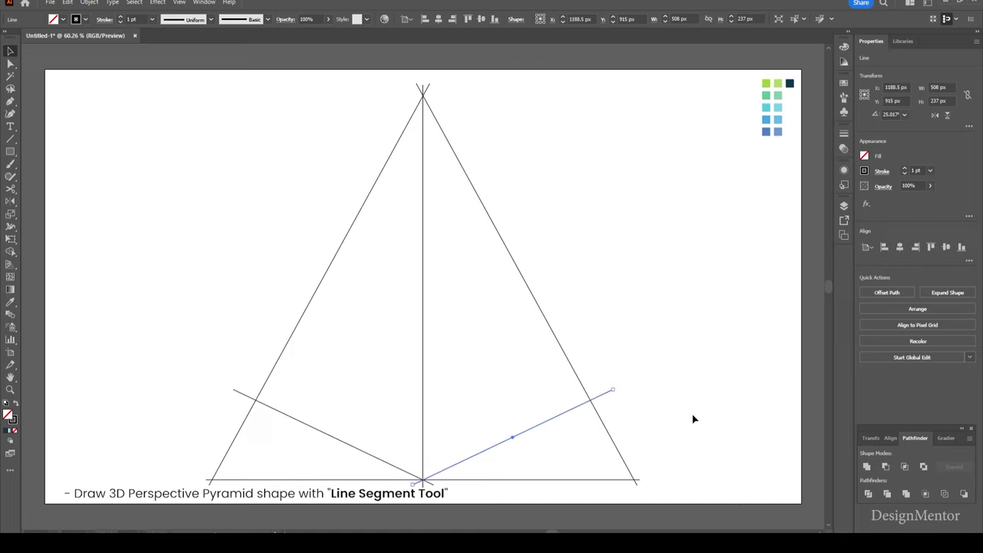
click(691, 418)
click(352, 446)
Duplicate the V chevron upward with Alt+Shift+Up to fill the lower tiers
shift+click(486, 450)
key(alt+shift+Up)
key(shift+Up)
key(shift+Up)
key(shift+Up)
key(shift+Up)
key(shift+Up)
key(shift+Up)
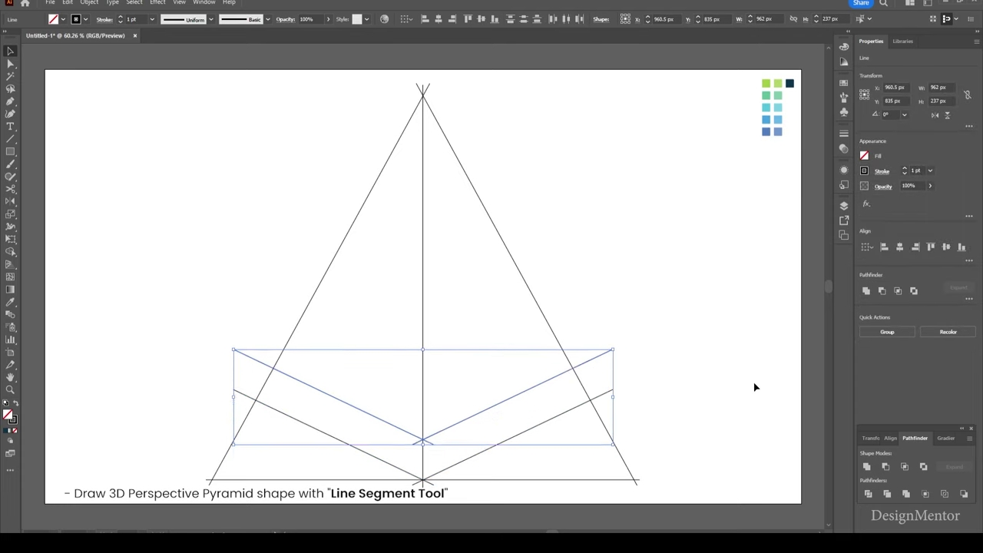
key(shift+Up)
key(shift+Up)
key(shift+Up)
key(shift+Up)
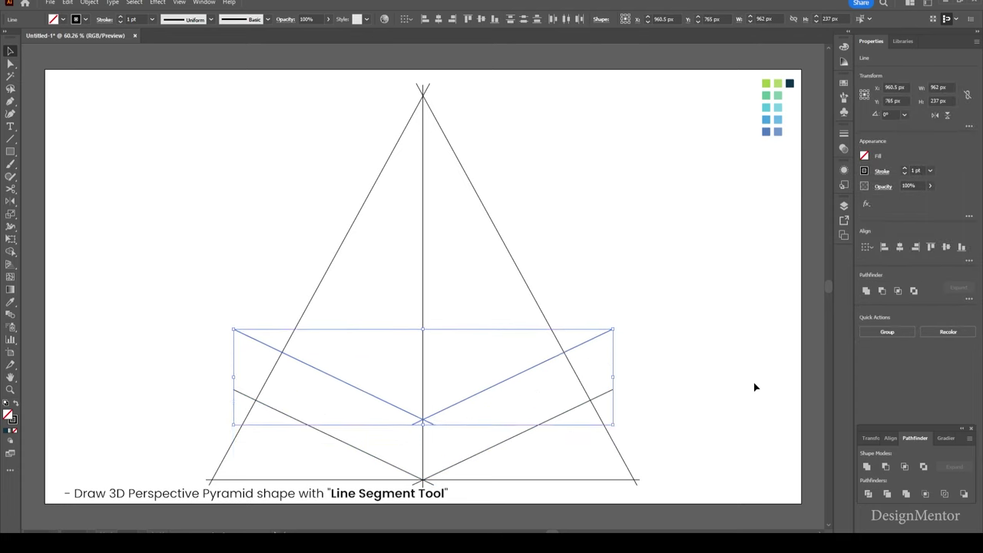
key(shift+Up)
key(alt+shift+Up)
key(shift+Up)
key(shift+Up)
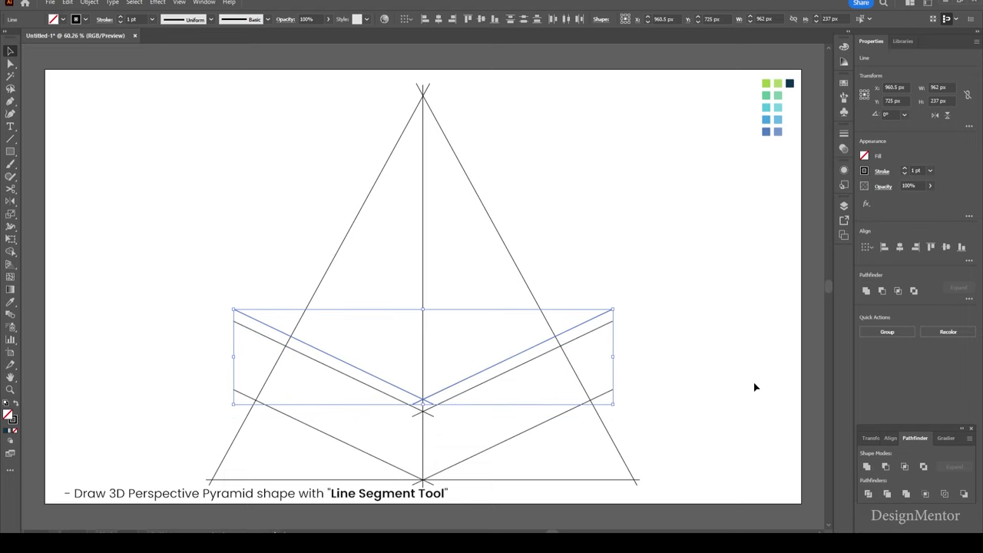
key(alt+shift+Up)
key(shift+Up)
key(shift+Up)
key(shift+Up)
key(shift+Up)
key(shift+Up)
key(shift+Up)
key(shift+Up)
key(shift+Up)
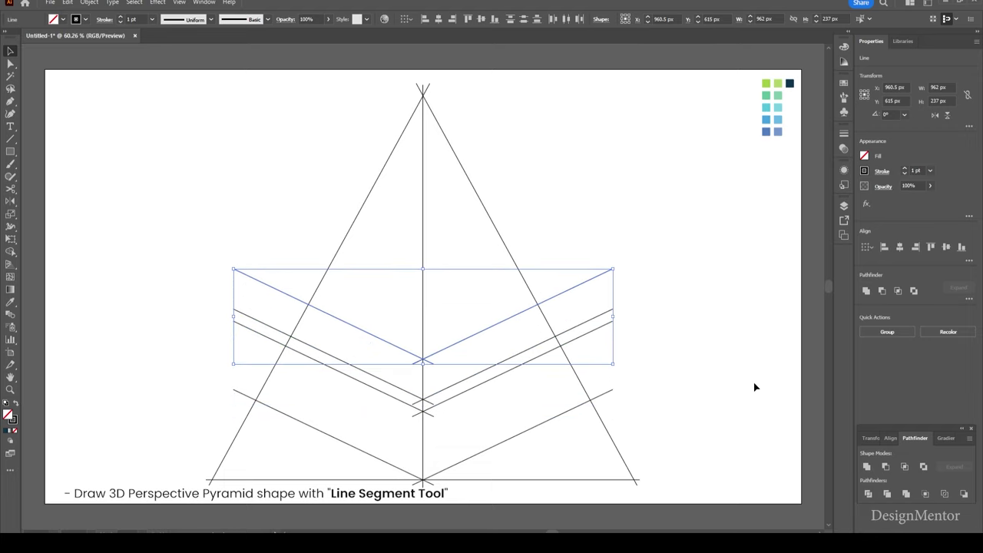
key(shift+Up)
key(shift+Up)
key(shift+Up)
key(shift+Up)
Keep duplicating the chevron upward for the upper tiers toward the apex
key(shift+Up)
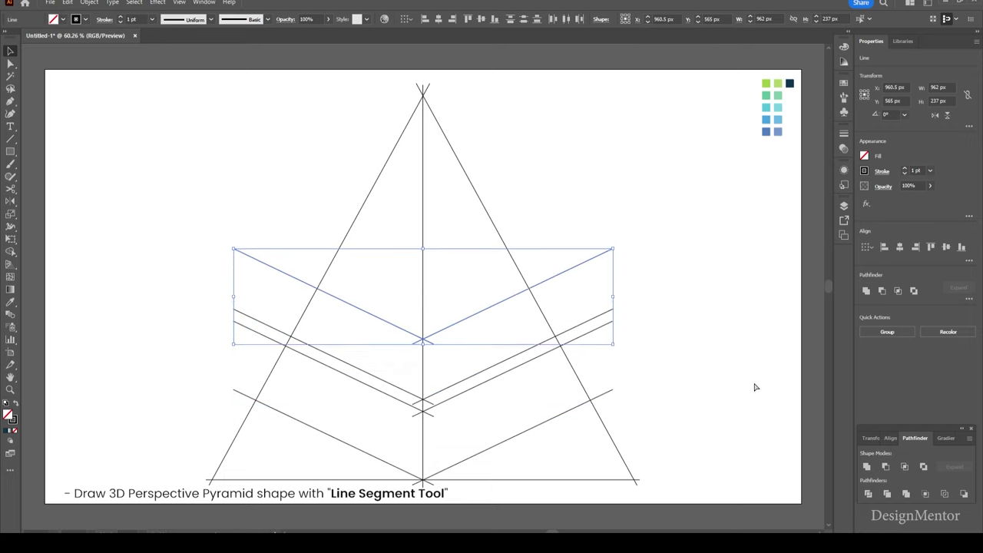
key(shift+Up)
key(shift+Up)
key(shift+Up)
key(alt+shift+Up)
key(shift+Up)
key(shift+Up)
key(shift+Up)
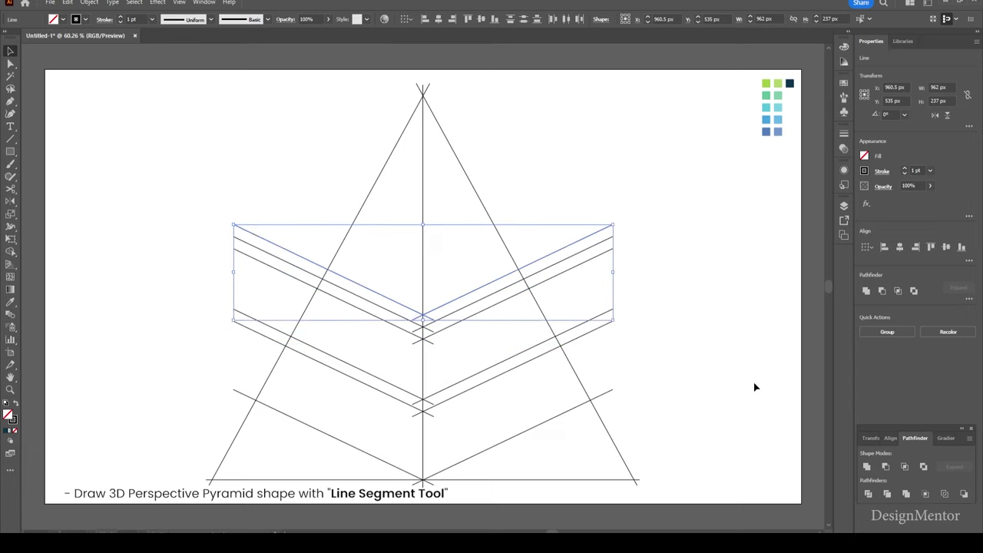
key(shift+Up)
key(shift+Up)
key(shift+Up)
key(shift+Up)
key(shift+Up)
key(shift+Up)
key(shift+Up)
key(shift+Up)
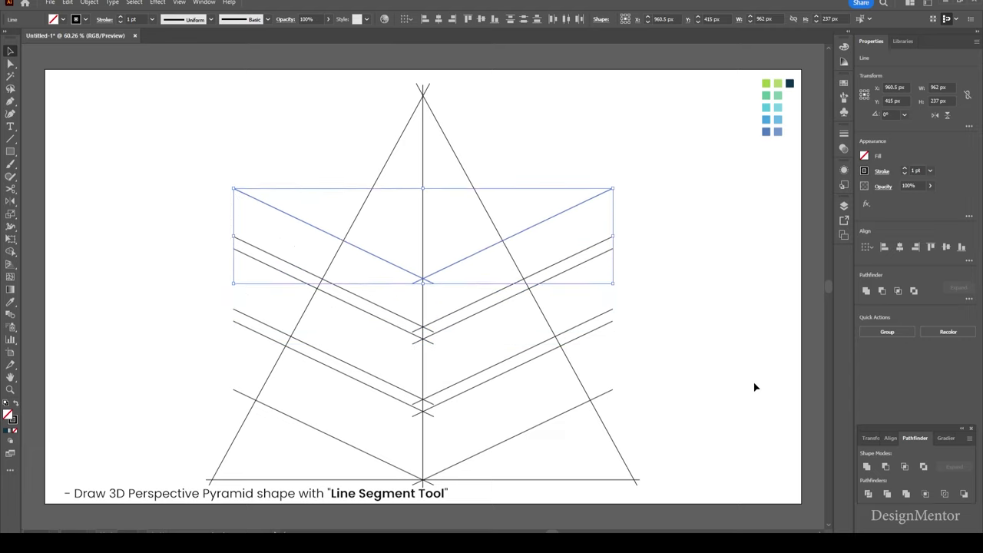
key(shift+Up)
key(shift+Up)
key(shift+Up)
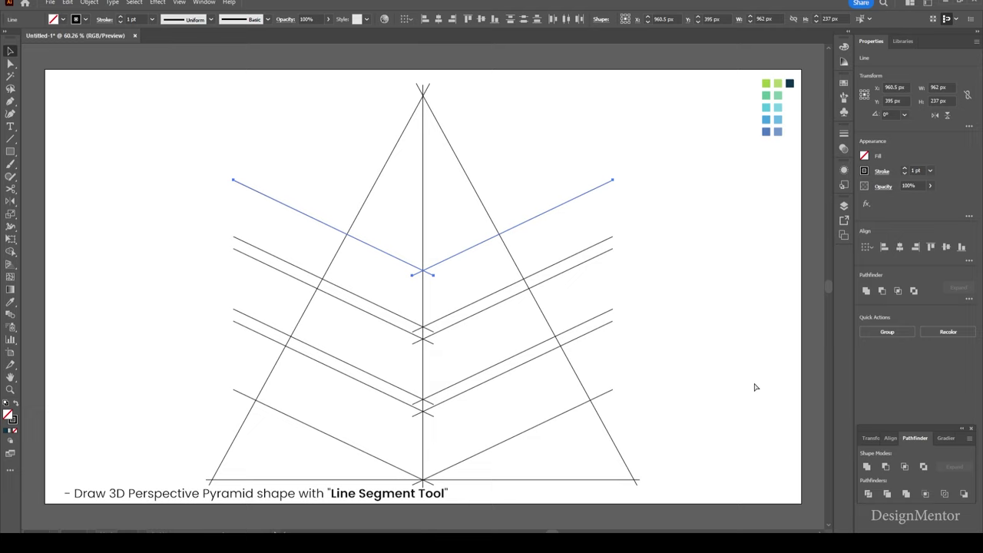
key(shift+Up)
key(shift+Up)
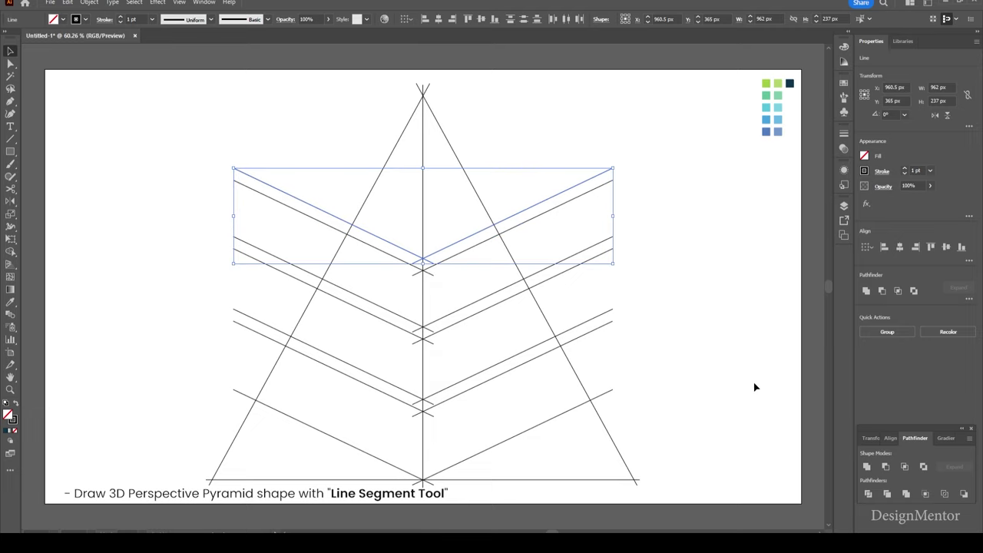
key(alt+shift+Up)
key(shift+Up)
key(shift+Up)
key(shift+Up)
key(shift+Up)
key(shift+Up)
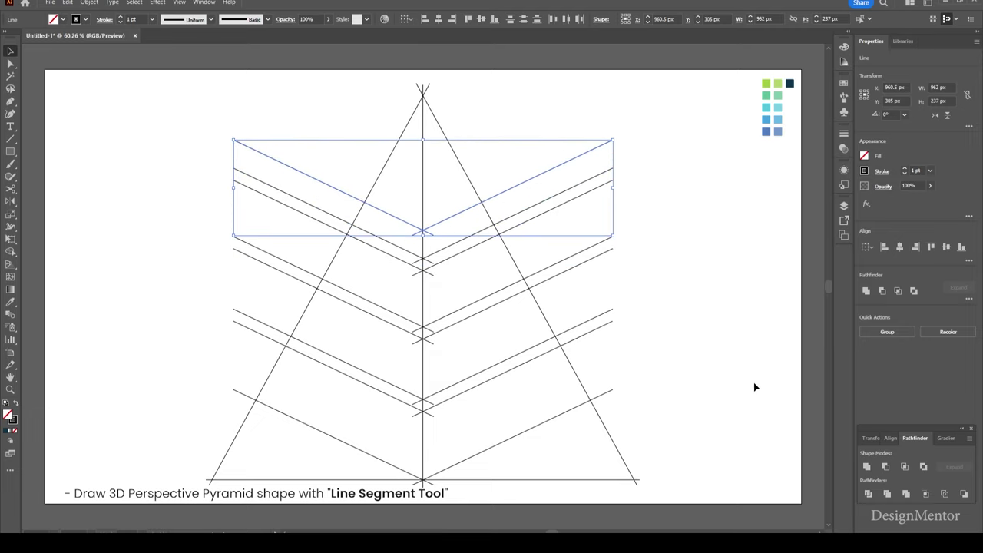
key(shift+Up)
key(shift+Up)
key(shift+Up)
key(shift+Up)
key(shift+Up)
key(shift+Up)
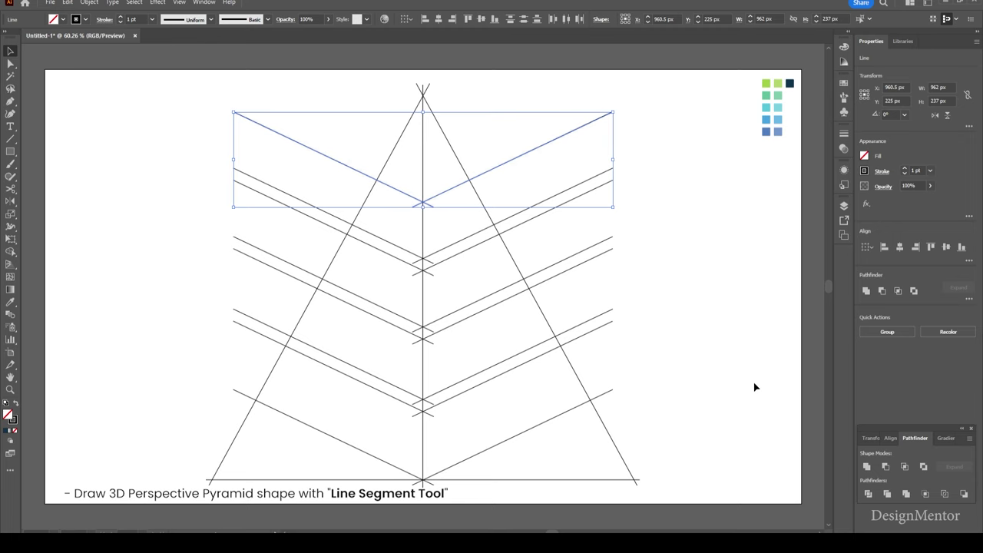
key(alt+shift+Up)
key(shift+Up)
key(shift+Up)
Draw a short line crossing the left pyramid edge at the lowest tier
click(754, 387)
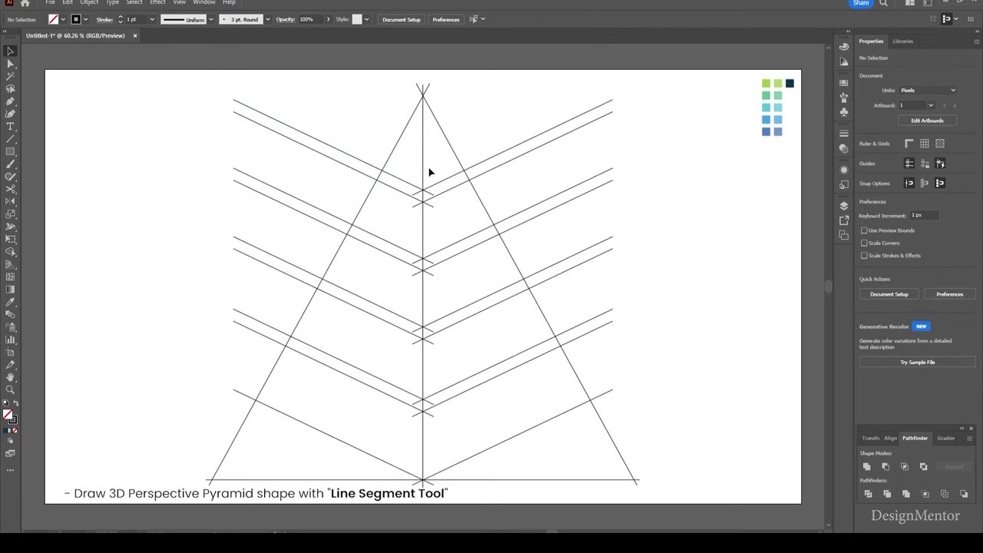
drag(305, 108, 577, 487)
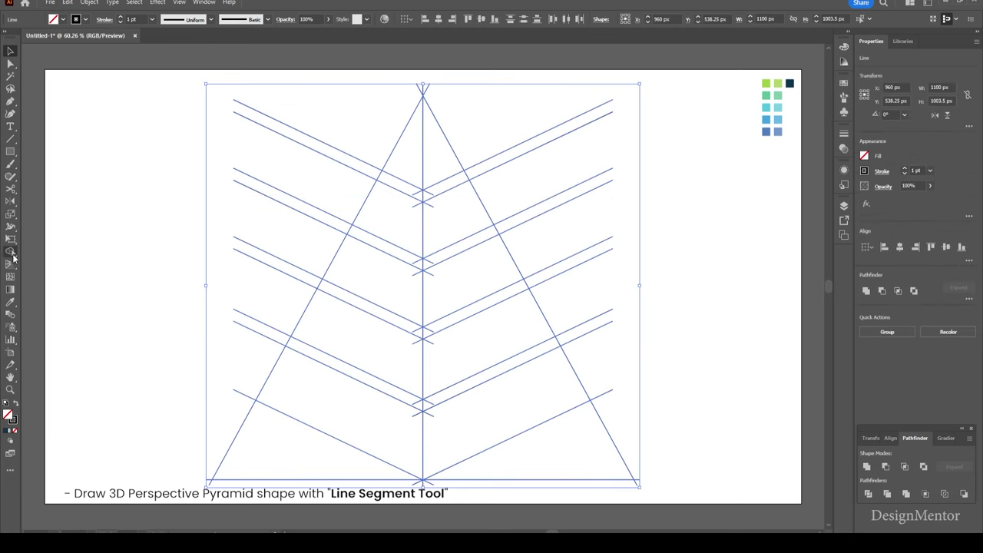
key(a)
click(86, 114)
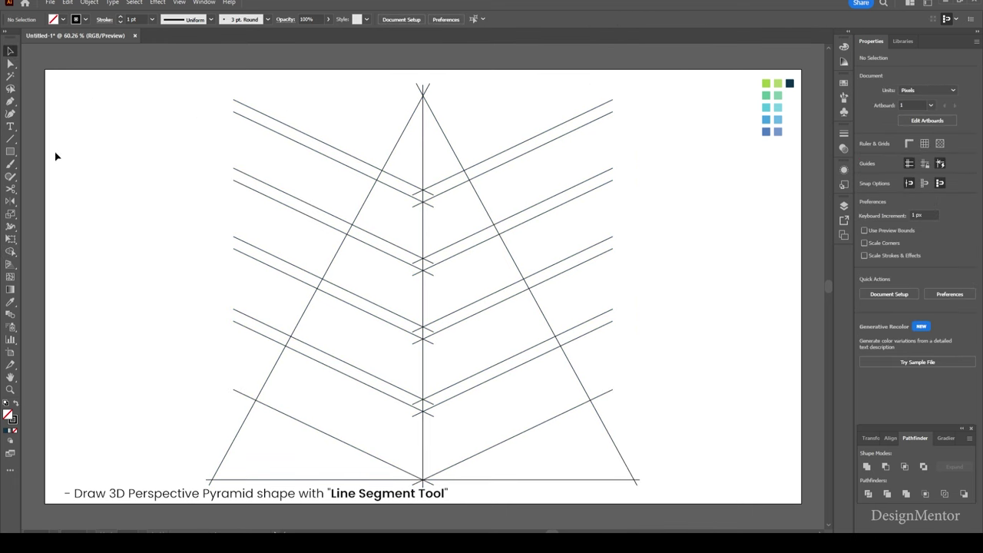
key(backslash)
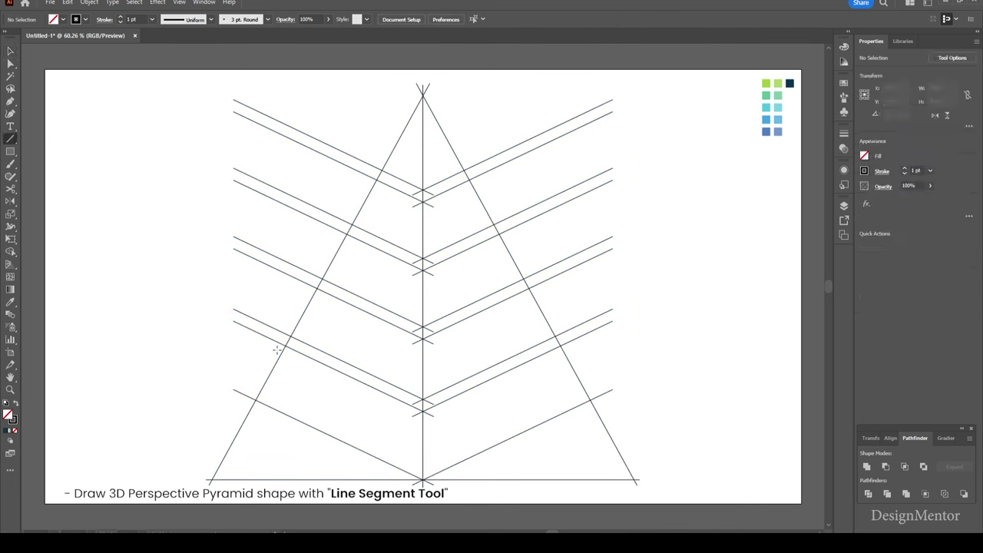
drag(286, 345, 315, 331)
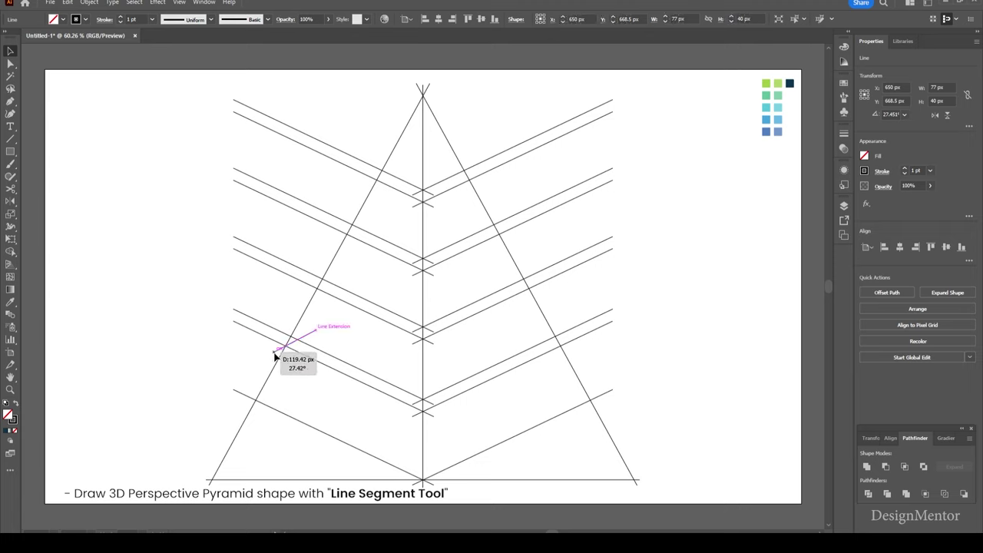
drag(286, 349, 274, 352)
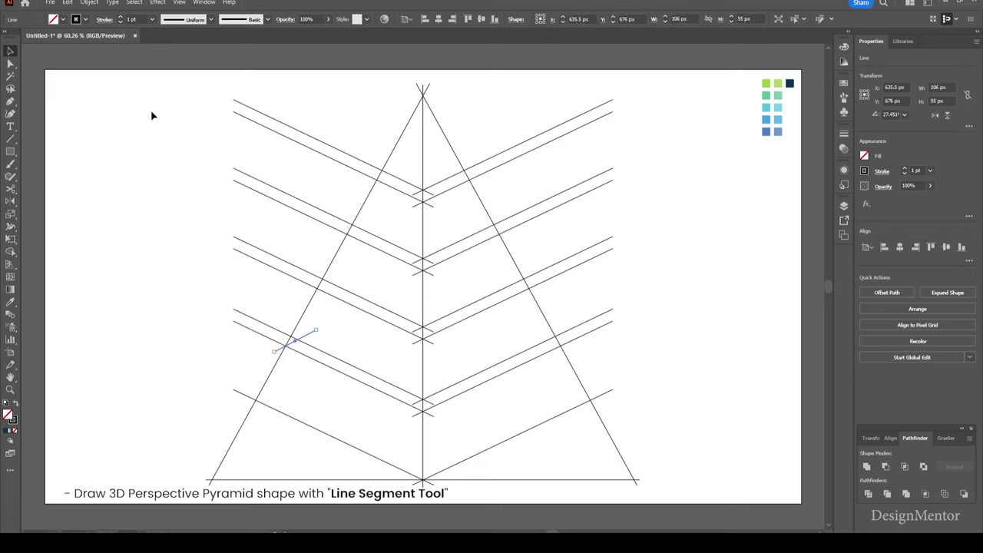
Reflect the short line onto the right edge and copy both lines up a tier
click(89, 2)
click(244, 51)
key(Return)
key(shift+Right)
key(shift+Right)
key(shift+Right)
key(shift+Right)
key(shift+Right)
key(shift+Right)
key(shift+Right)
key(shift+Right)
key(shift+Right)
key(shift+Right)
key(shift+Right)
key(shift+Right)
key(shift+Right)
key(shift+Right)
key(shift+Right)
key(shift+Right)
key(shift+Right)
key(shift+Right)
key(shift+Right)
key(shift+Right)
key(shift+Right)
key(shift+Right)
key(shift+Right)
key(shift+Right)
key(shift+Right)
key(shift+Right)
key(shift+Right)
key(shift+Right)
key(shift+Right)
key(shift+Right)
key(shift+Right)
key(shift+Right)
key(shift+Right)
shift+click(307, 335)
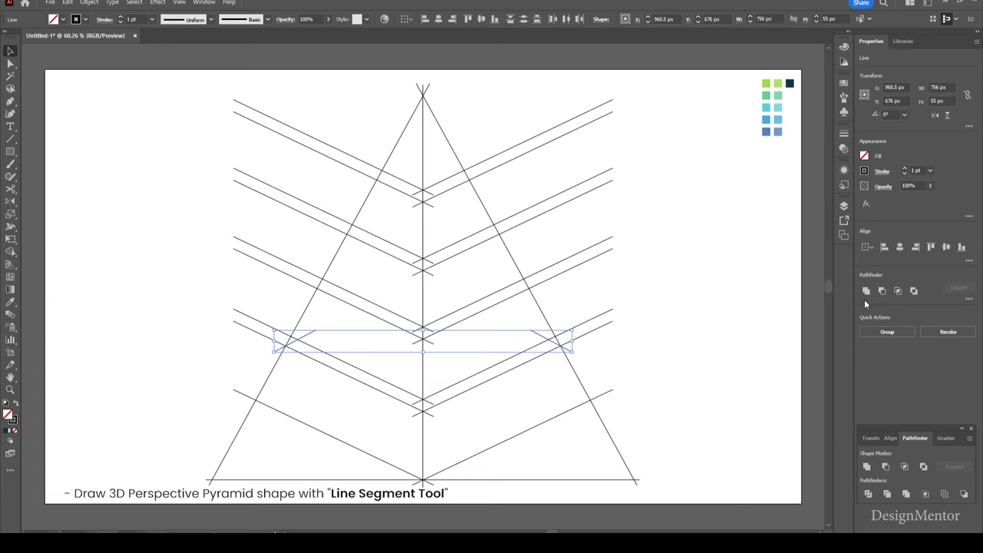
key(shift+Up)
key(shift+Up)
key(shift+Up)
key(shift+Up)
key(shift+Up)
key(shift+Up)
key(shift+Up)
key(shift+Up)
key(shift+Up)
key(shift+Up)
key(shift+Up)
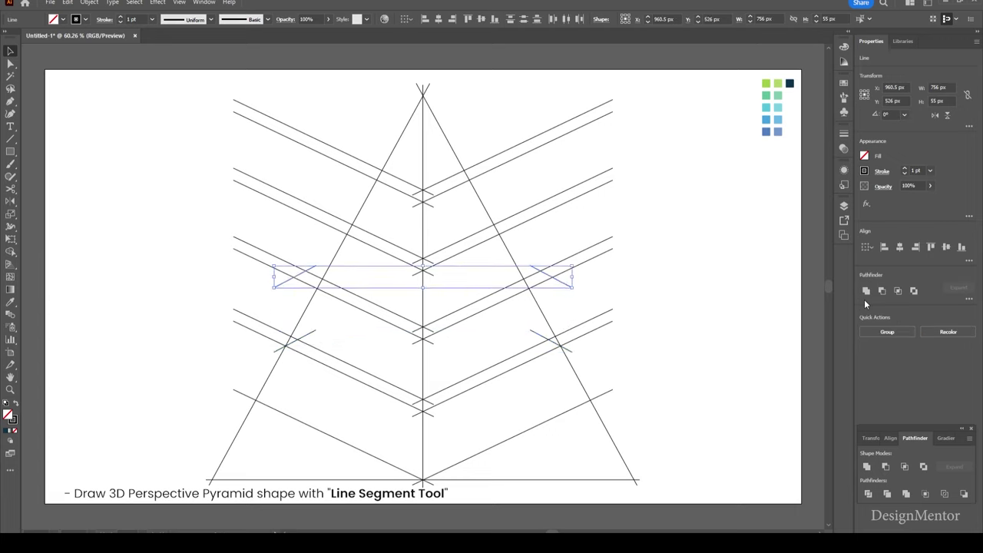
click(726, 259)
Align the second-tier short lines onto both edges and copy them upward
click(292, 286)
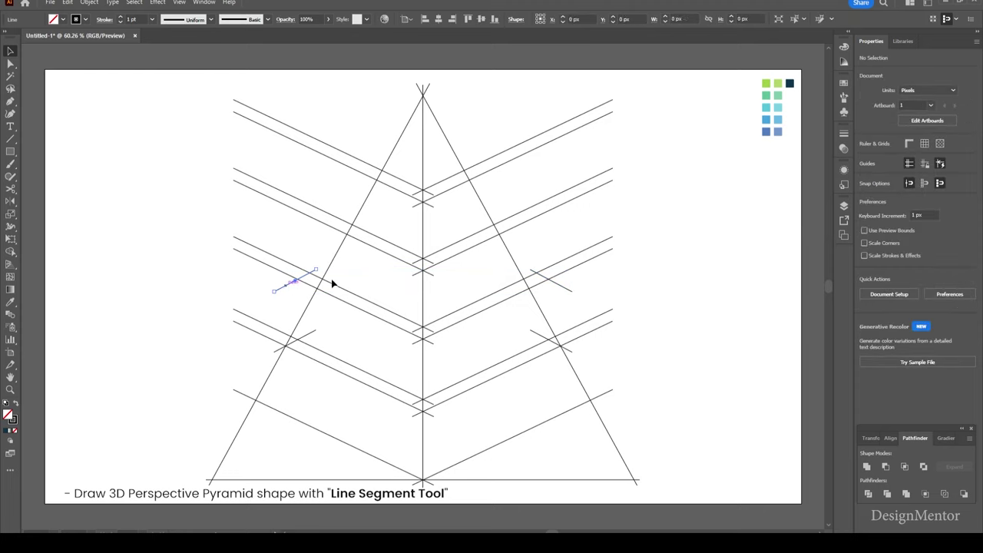
key(shift+Right)
key(shift+Right)
key(shift+Right)
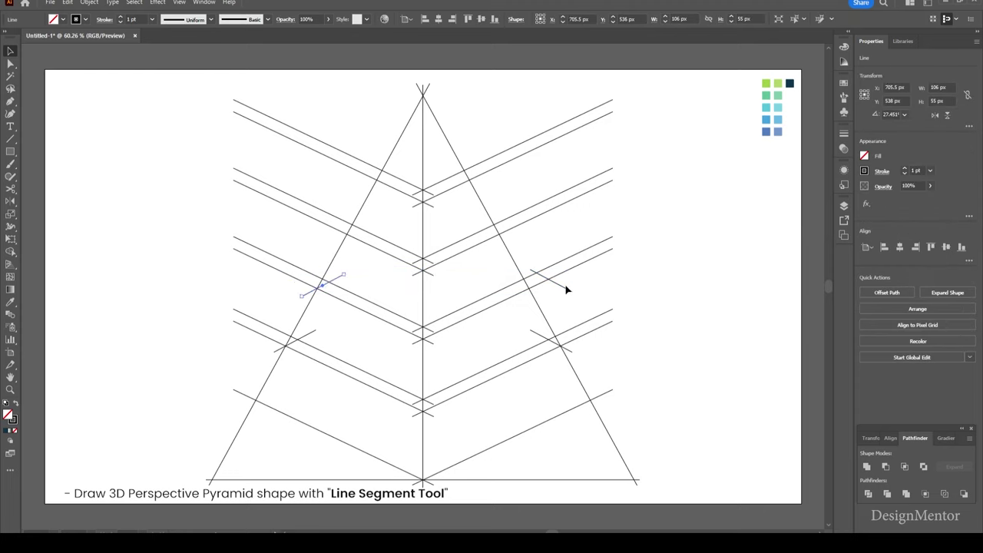
key(shift+Left)
key(shift+Left)
key(shift+Left)
key(shift+Left)
key(shift+Left)
key(shift+Left)
key(shift+Left)
key(shift+Left)
key(shift+Down)
key(Down)
key(Down)
key(Up)
key(Up)
key(Up)
shift+click(338, 284)
key(shift+Up)
key(shift+Up)
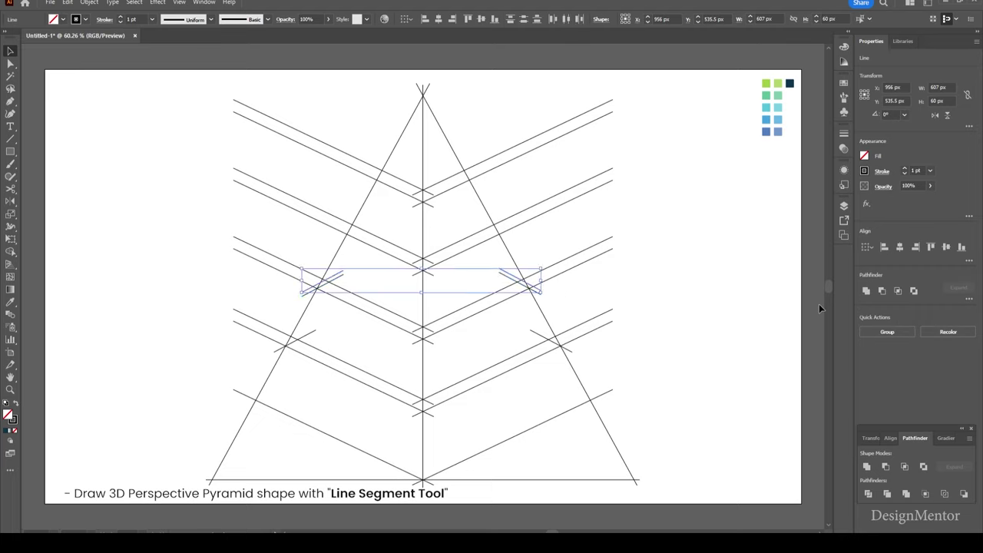
key(shift+Up)
key(shift+Up)
key(shift+Up)
Align the third-tier short lines onto the edges and copy both to the top tier
key(shift+Up)
key(shift+Up)
key(shift+Up)
click(301, 189)
click(335, 222)
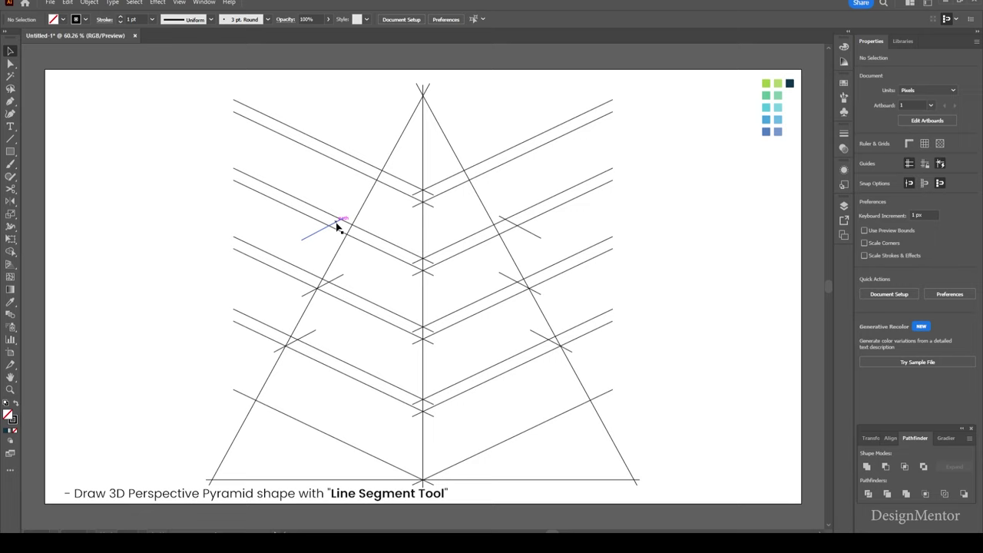
key(shift+Right)
key(shift+Right)
key(shift+Right)
key(shift+Up)
key(shift+Up)
key(shift+Right)
key(shift+Right)
key(shift+Down)
key(shift+Down)
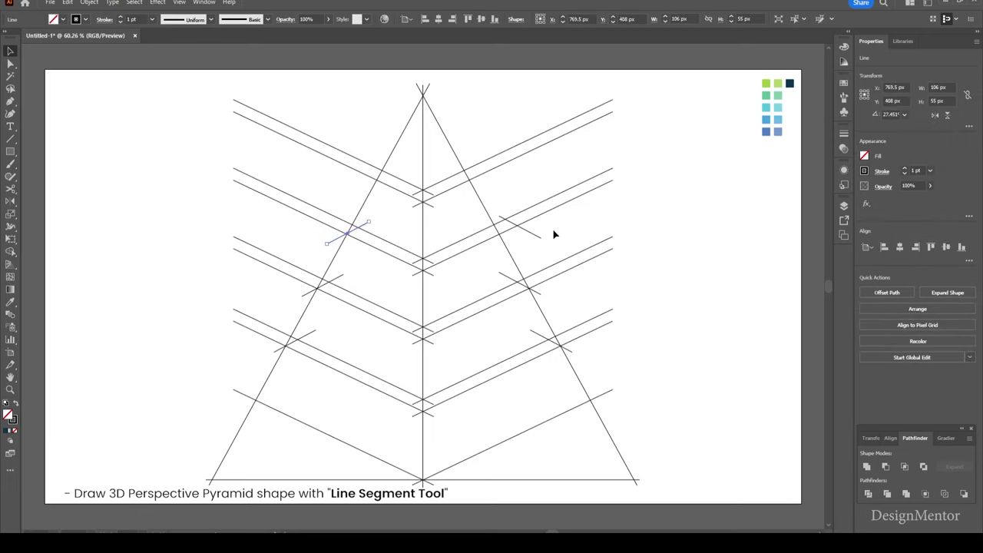
click(539, 237)
key(shift+Left)
key(shift+Left)
key(shift+Left)
key(shift+Left)
key(shift+Left)
key(shift+Left)
key(shift+Left)
key(Up)
key(Up)
key(Up)
key(Up)
key(Up)
key(Up)
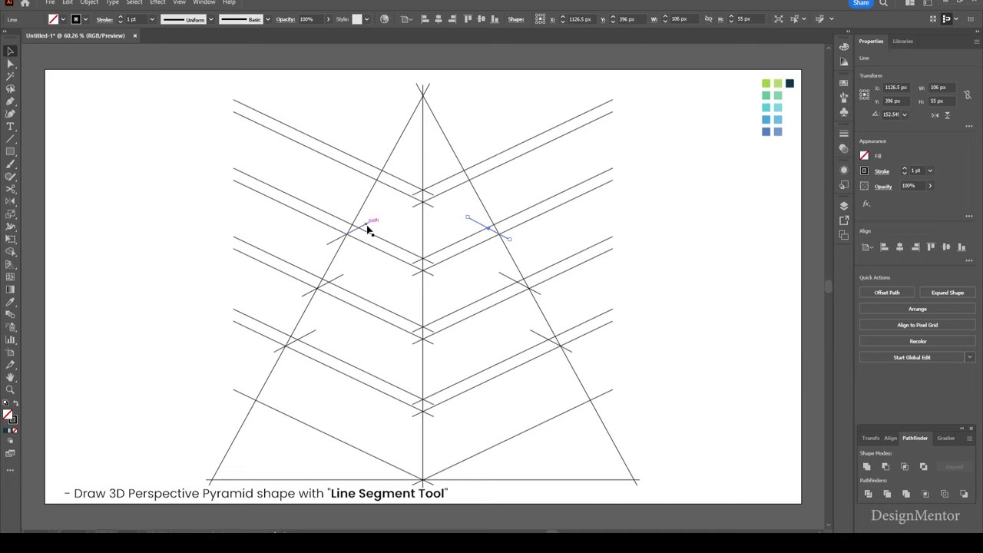
shift+click(368, 228)
key(shift+Up)
key(shift+Up)
key(shift+Up)
key(shift+Up)
key(shift+Up)
key(shift+Up)
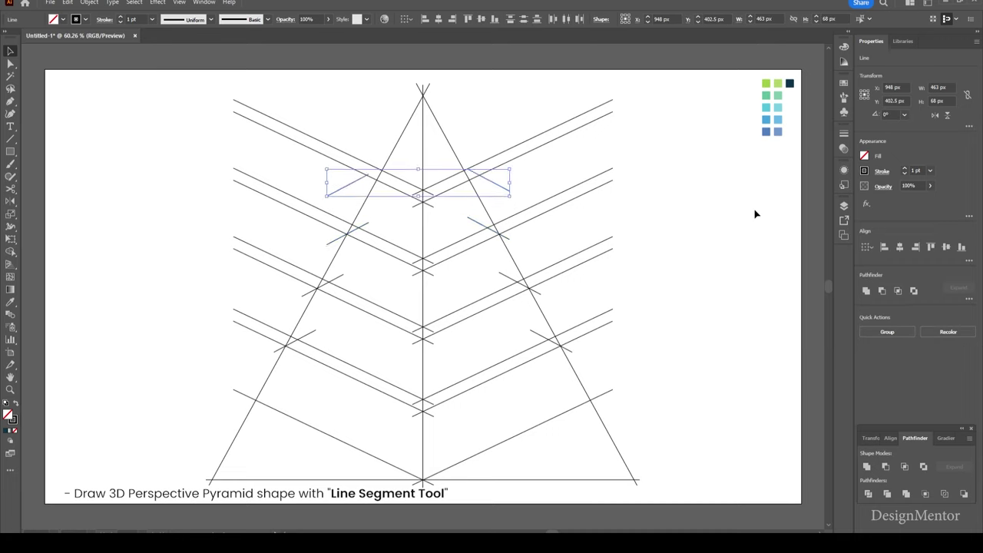
Nudge the top-tier short lines onto the left and right edges
click(690, 213)
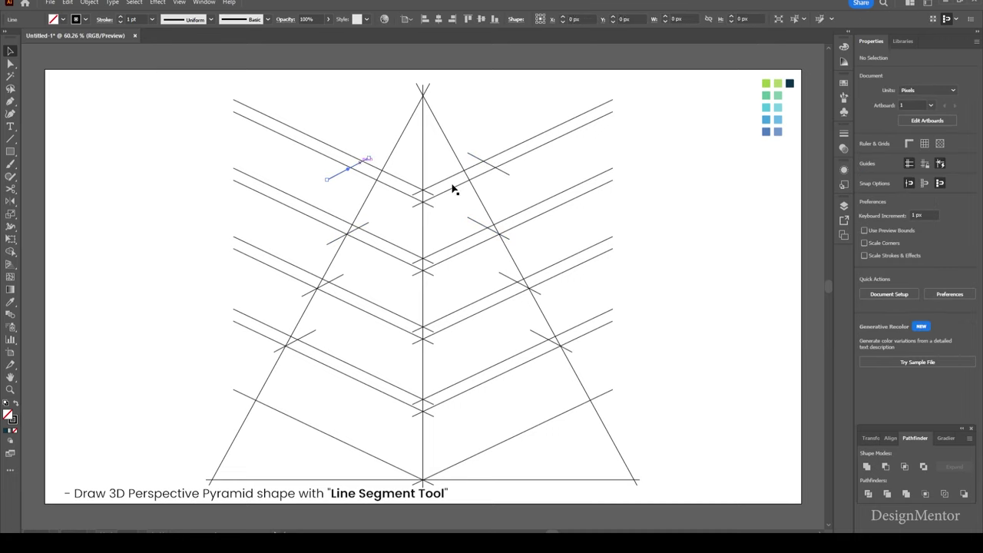
key(shift+Right)
key(shift+Right)
key(shift+Right)
key(shift+Right)
key(shift+Right)
key(shift+Right)
key(shift+Right)
key(shift+Right)
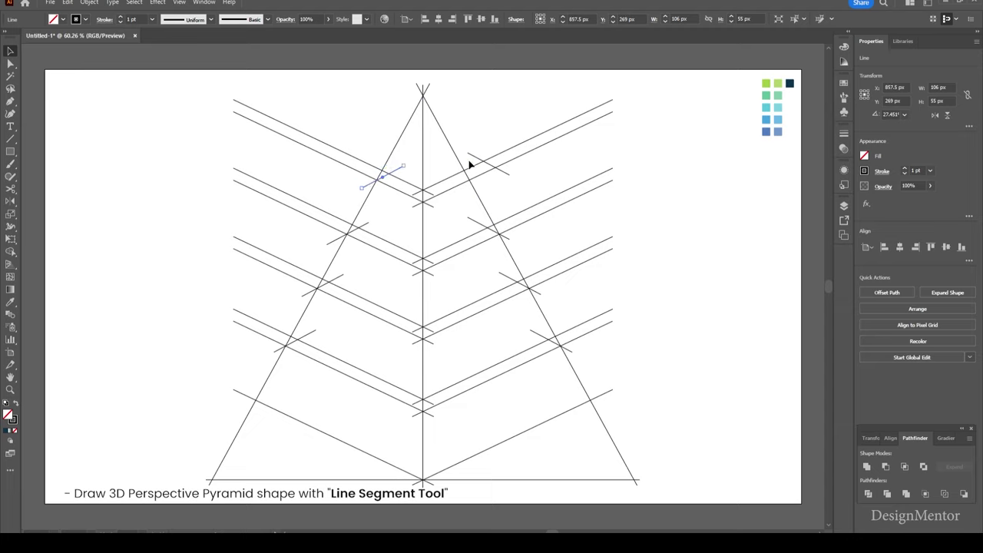
click(474, 158)
key(shift+Down)
key(shift+Down)
key(shift+Down)
key(shift+Left)
click(671, 292)
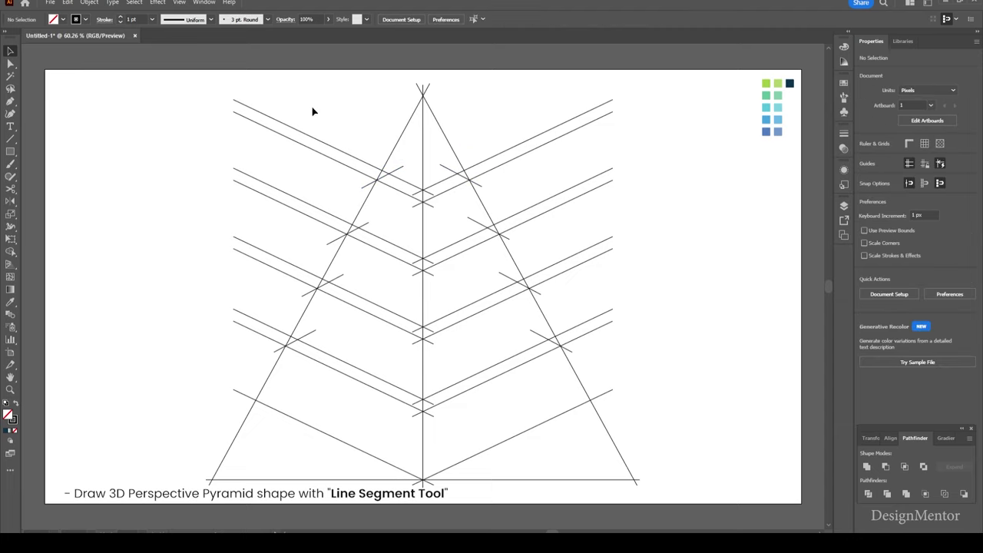
Select all pyramid lines and Shape Builder the strips, bands, side faces and top triangle
drag(300, 100, 611, 492)
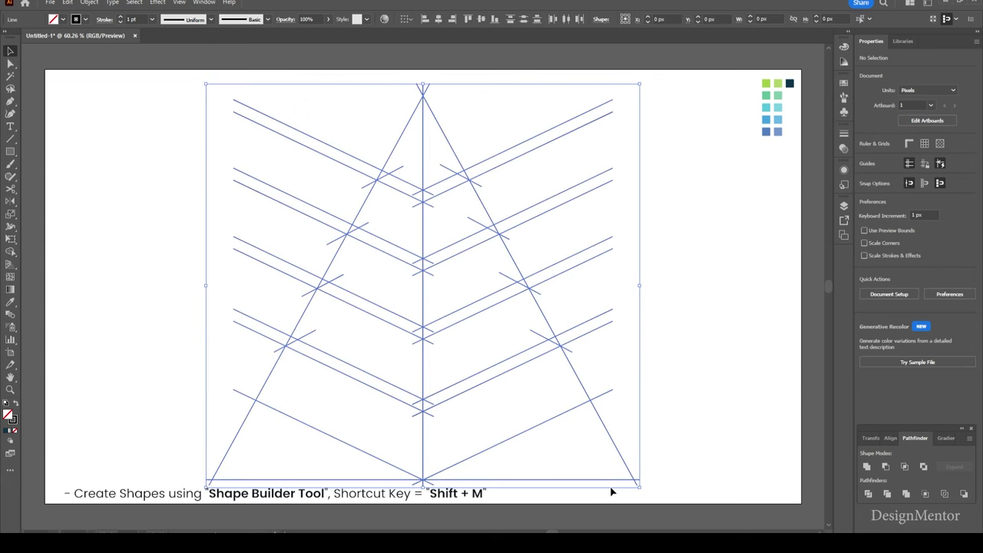
click(11, 254)
click(399, 186)
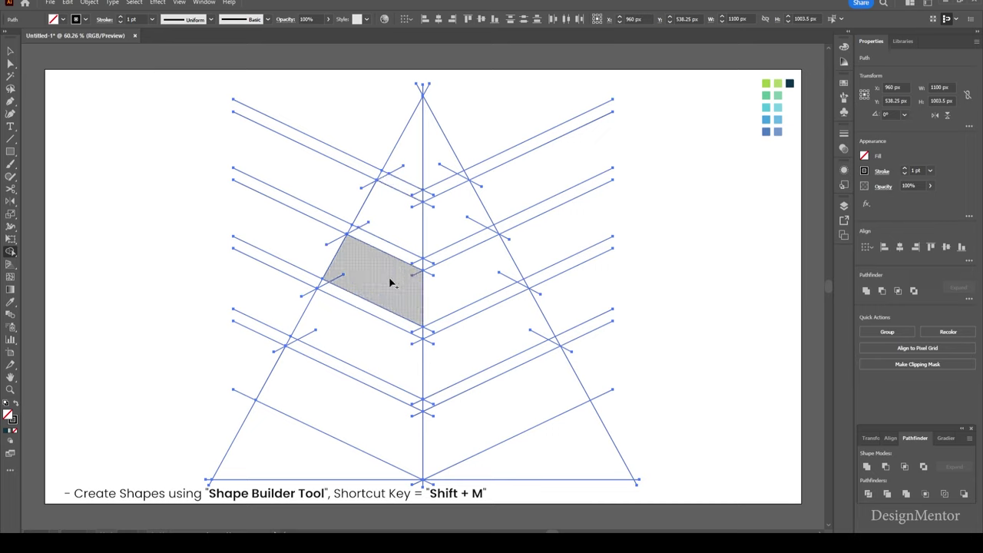
click(377, 312)
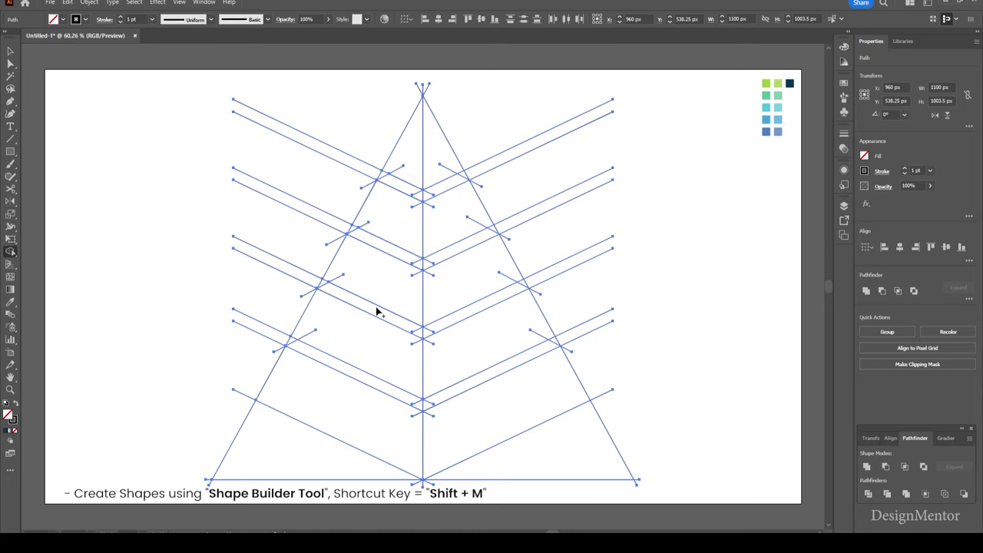
click(412, 194)
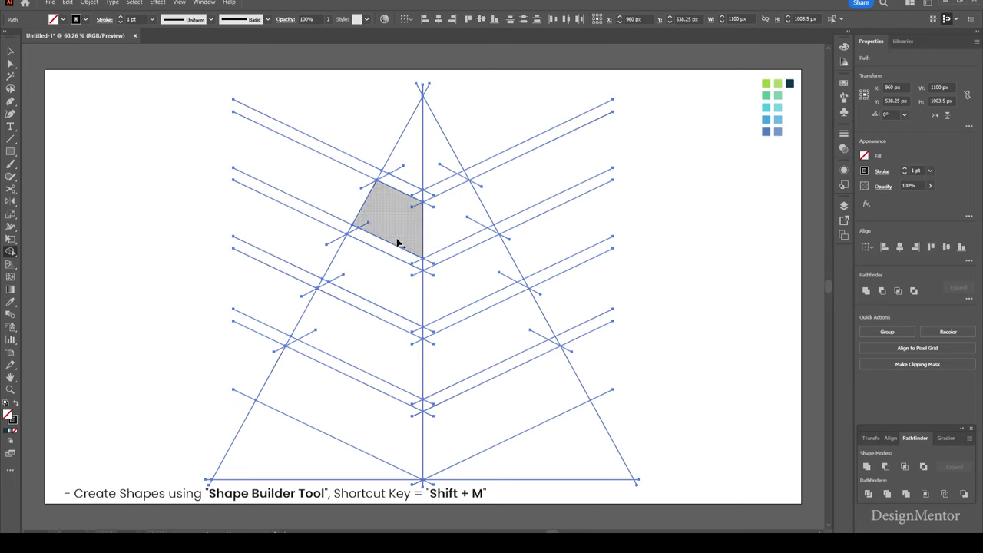
click(398, 300)
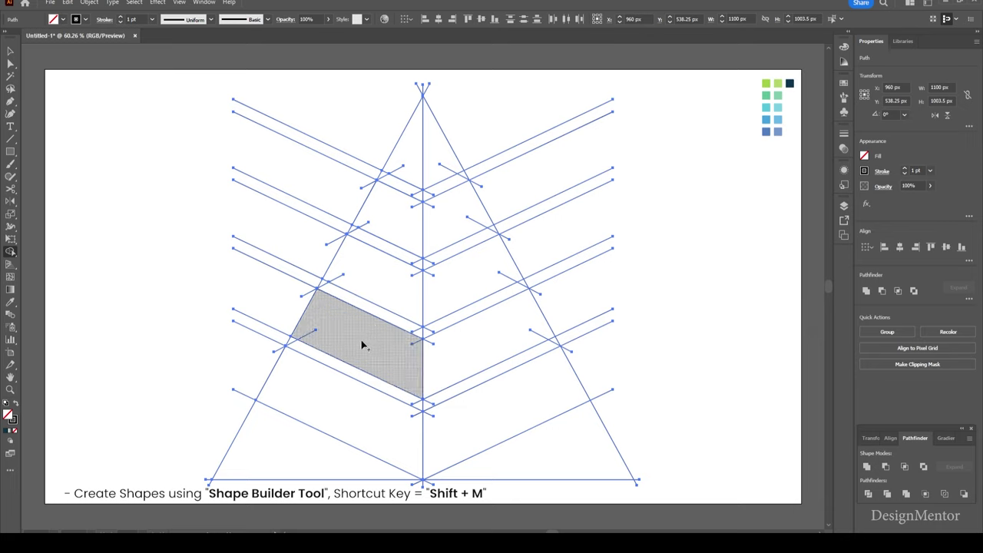
click(361, 375)
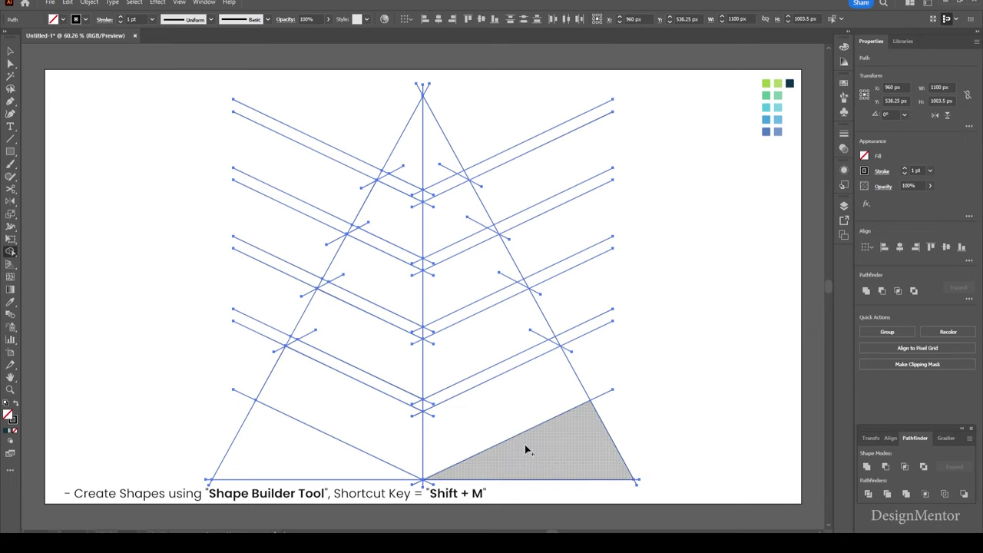
click(502, 407)
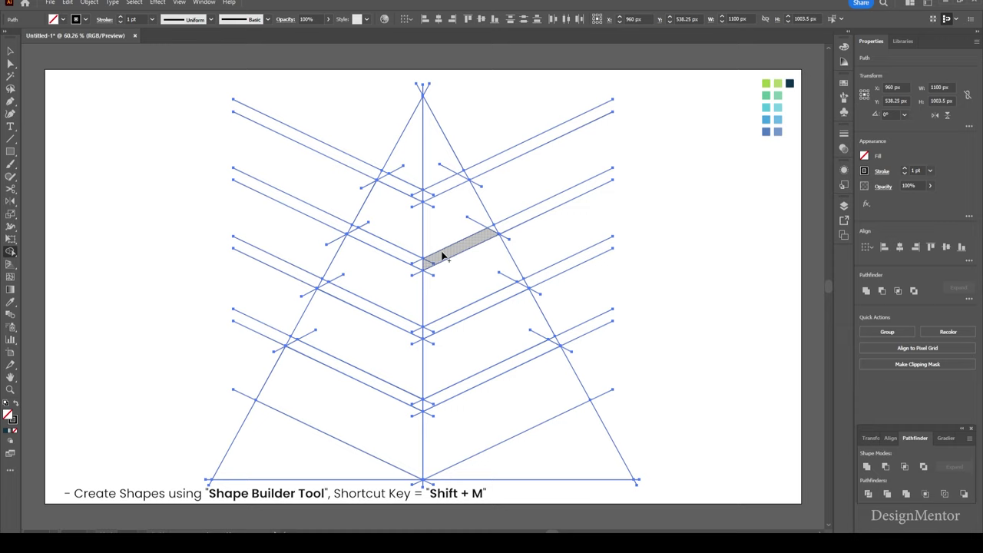
click(440, 190)
click(405, 140)
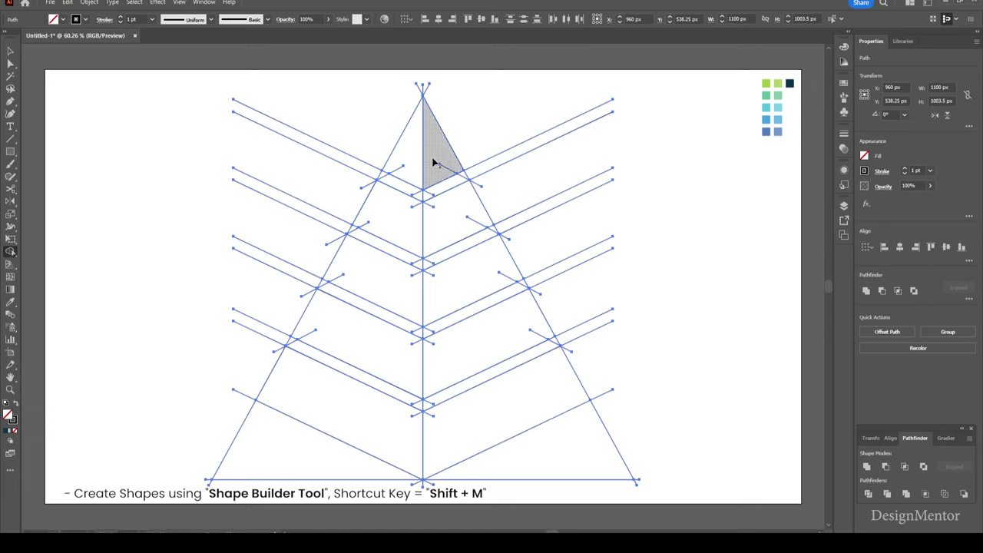
Fill the top-left triangle green and the piece below it teal-green from swatches
key(v)
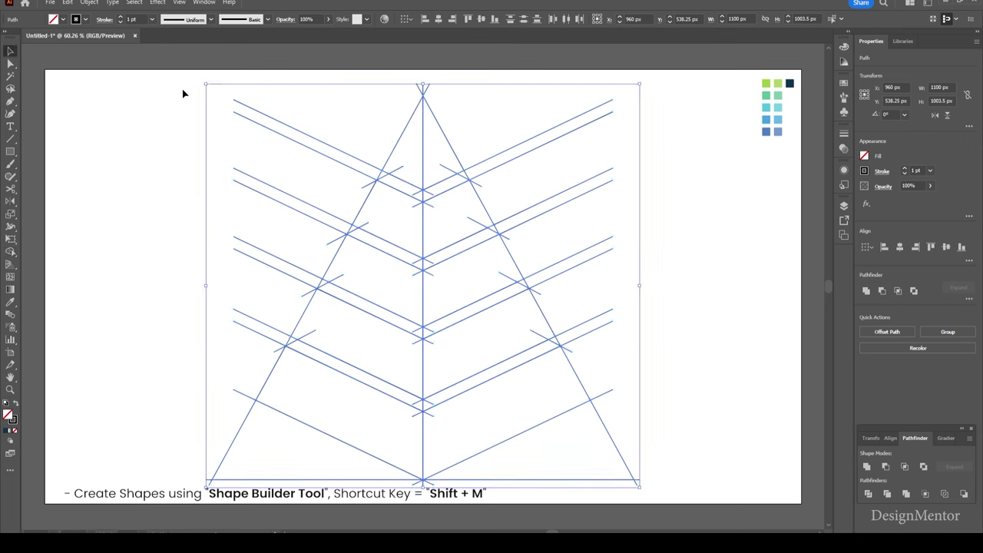
click(172, 95)
click(403, 136)
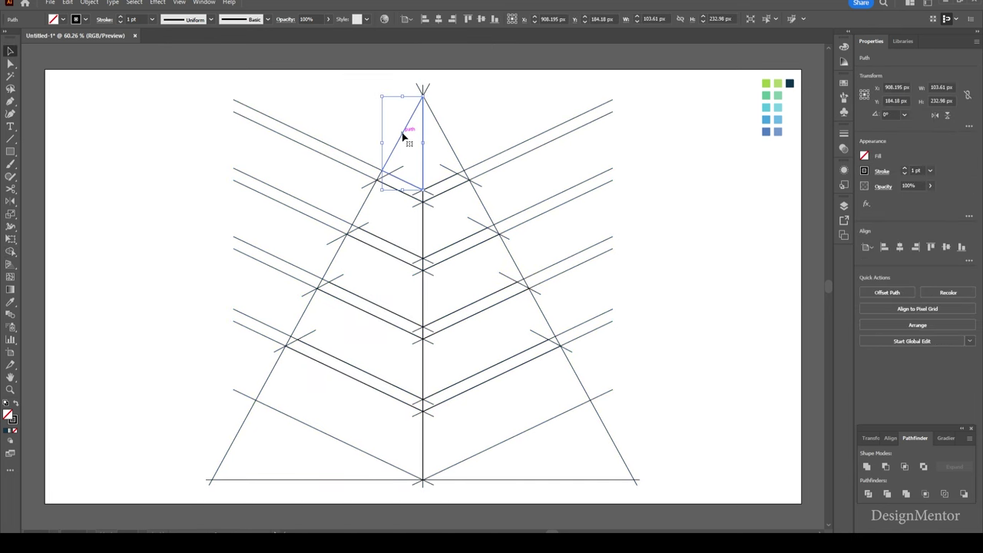
key(i)
click(767, 83)
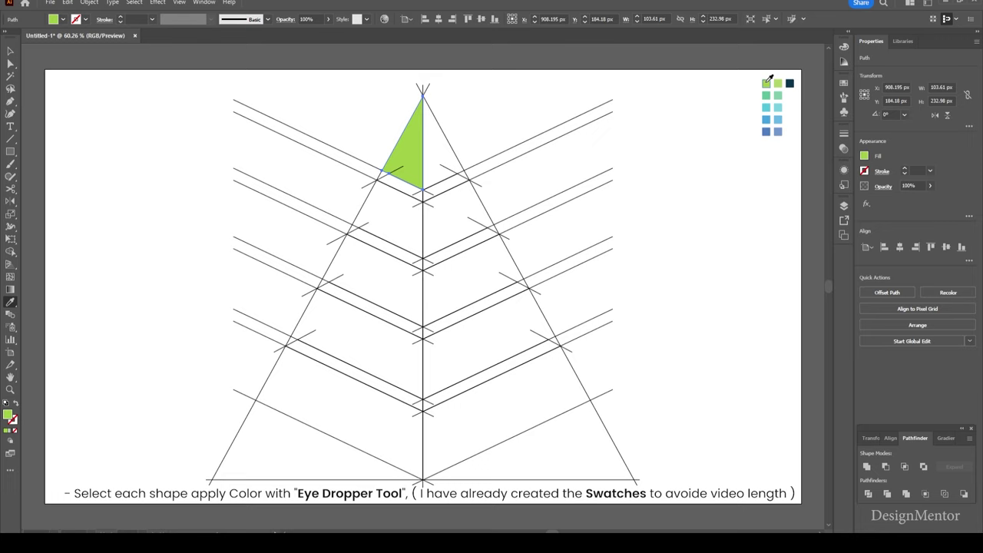
key(v)
click(366, 206)
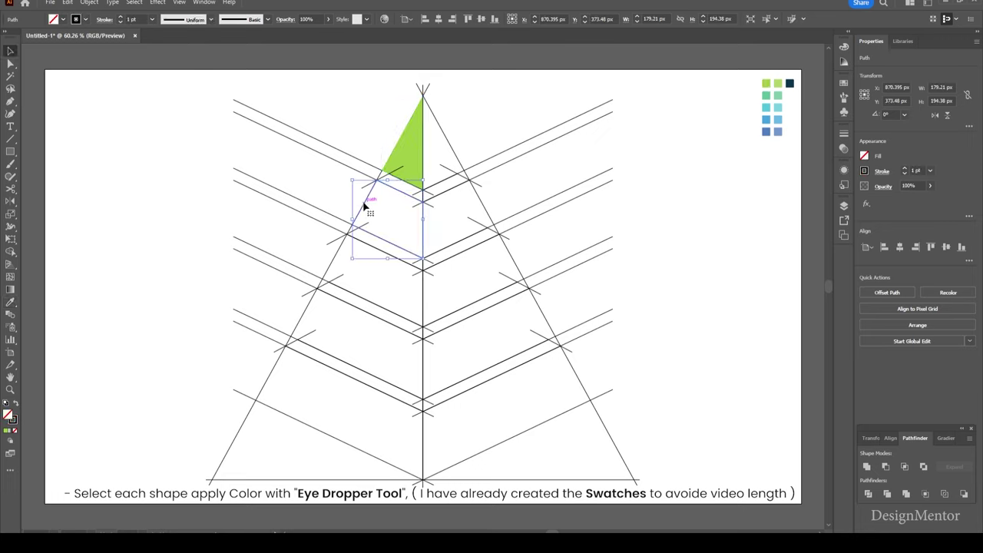
key(i)
click(766, 95)
Fill the next three left pieces cyan, blue and dark blue from swatches
key(v)
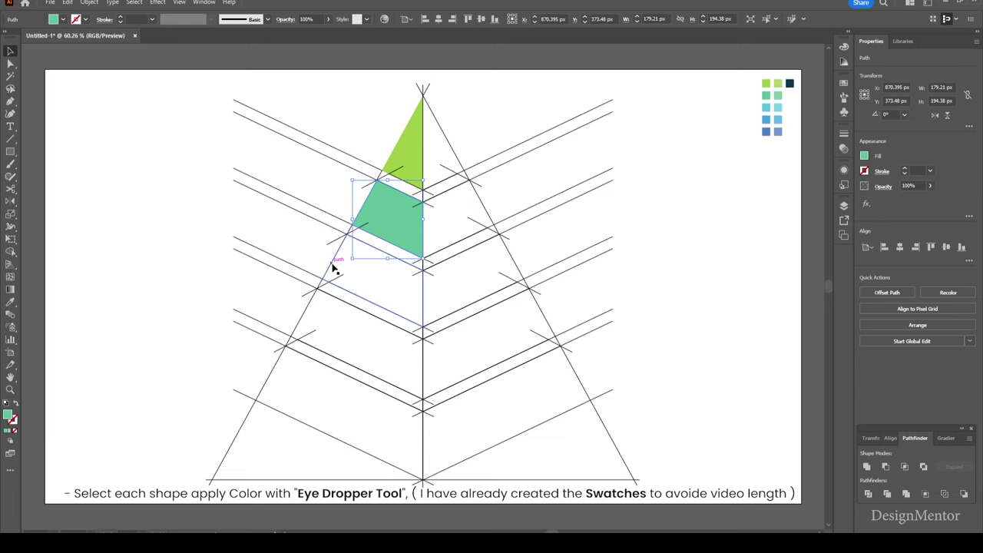
click(332, 267)
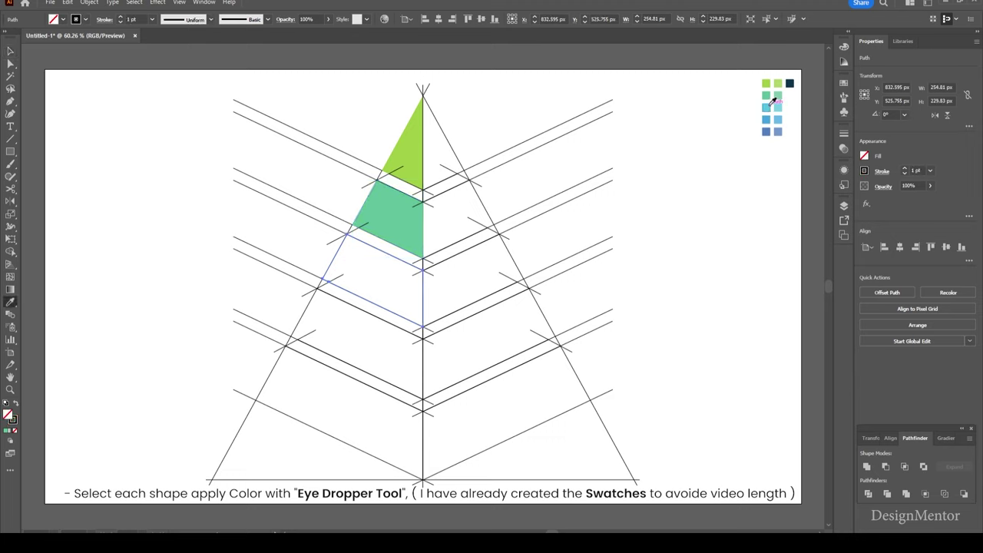
click(775, 107)
key(v)
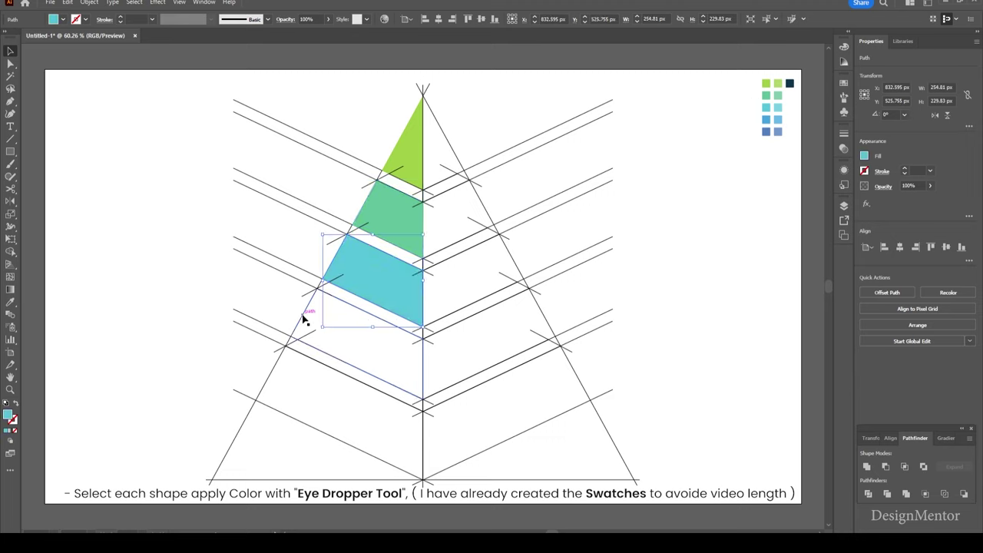
click(305, 315)
key(i)
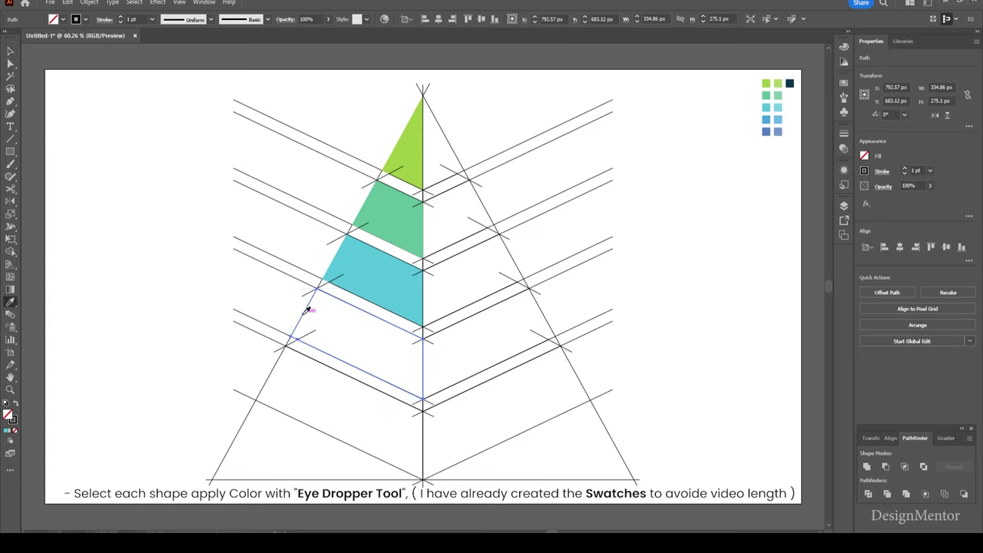
click(765, 119)
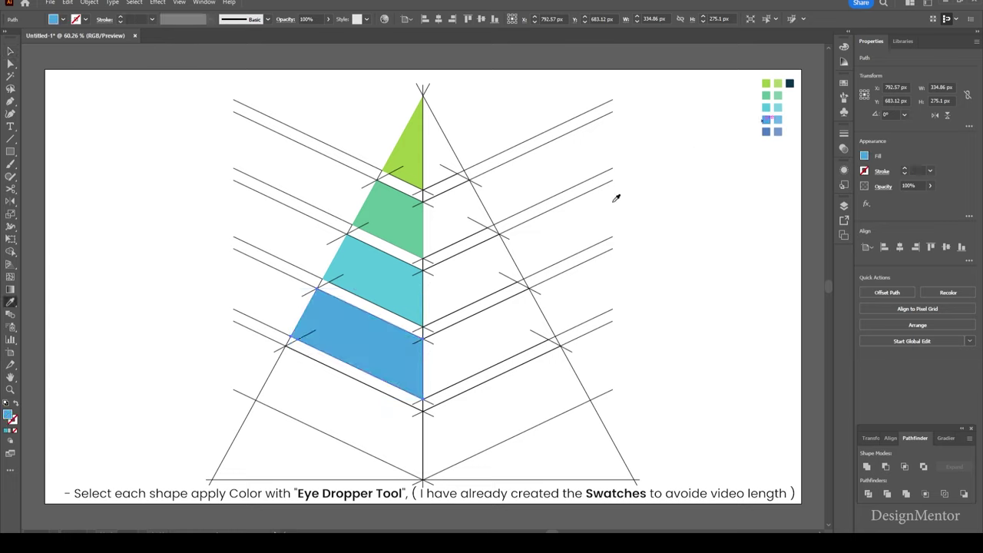
key(v)
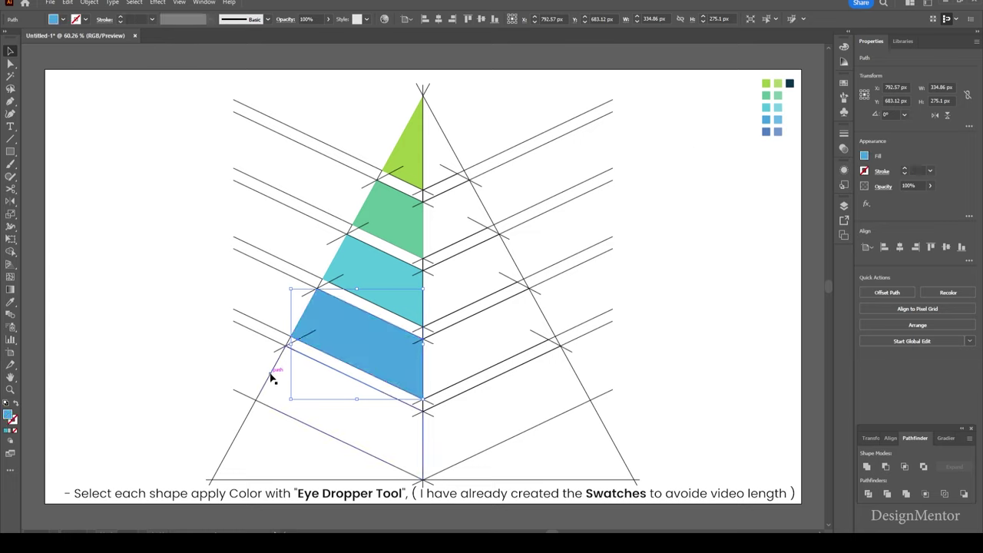
click(271, 376)
key(i)
click(766, 130)
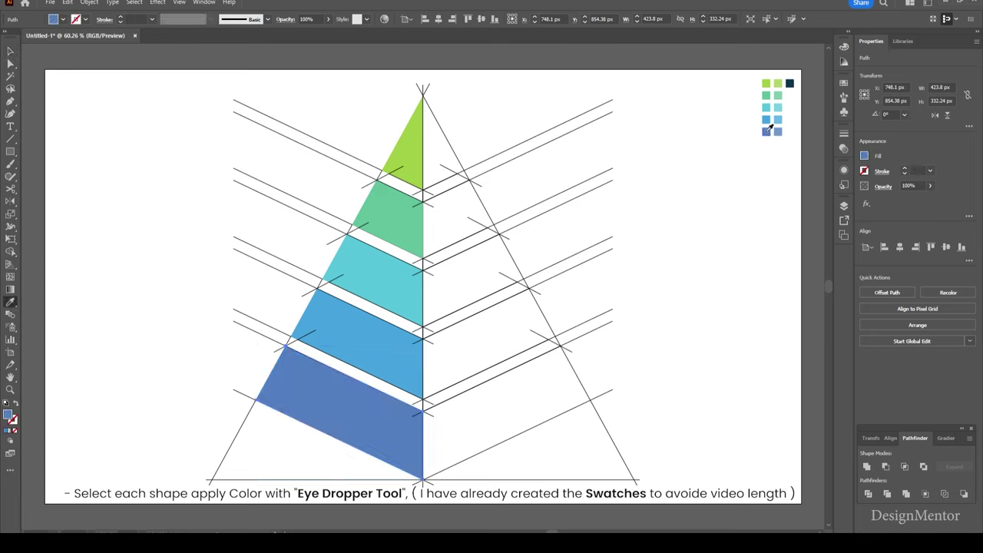
Fill the top-right triangle light green and the second right piece light teal-green
key(v)
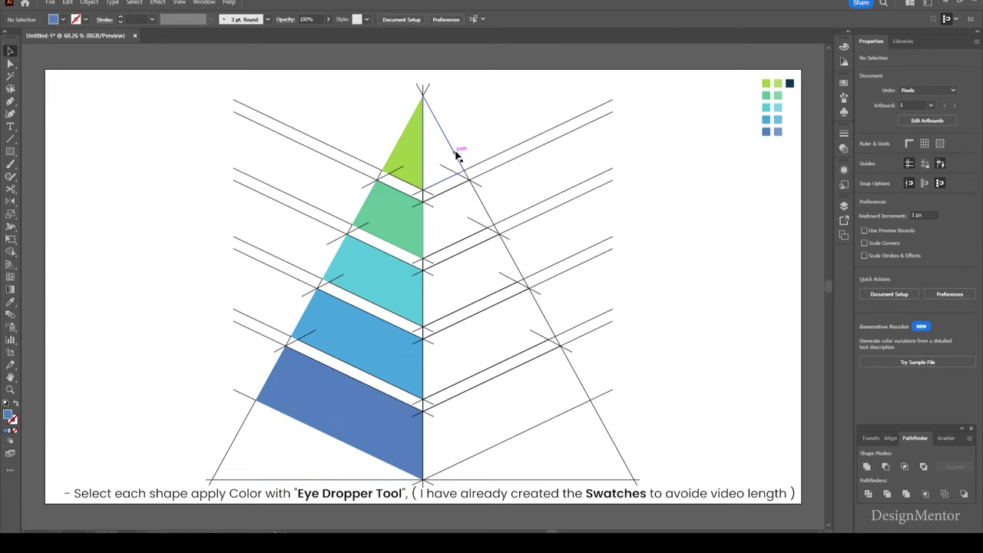
click(455, 156)
key(i)
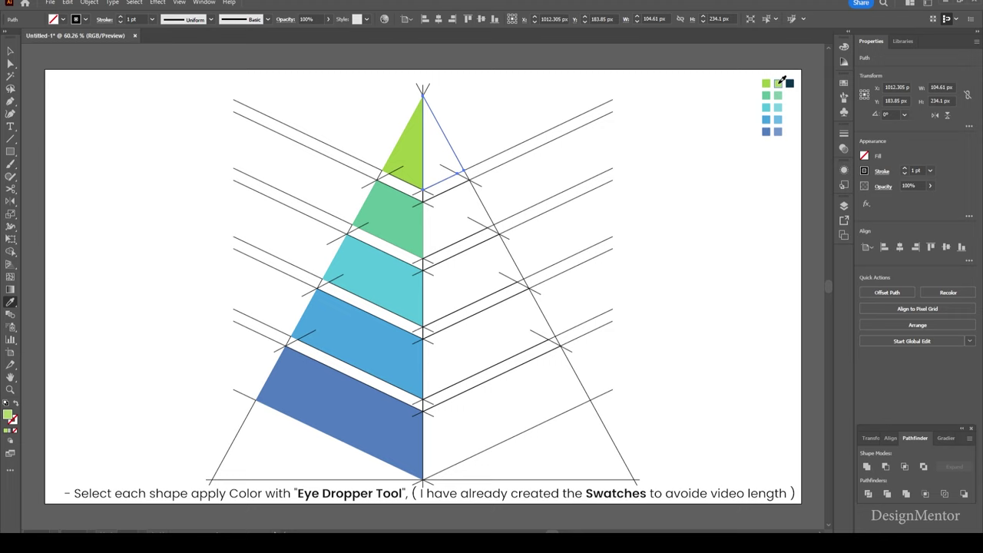
click(777, 83)
key(v)
click(509, 208)
click(485, 209)
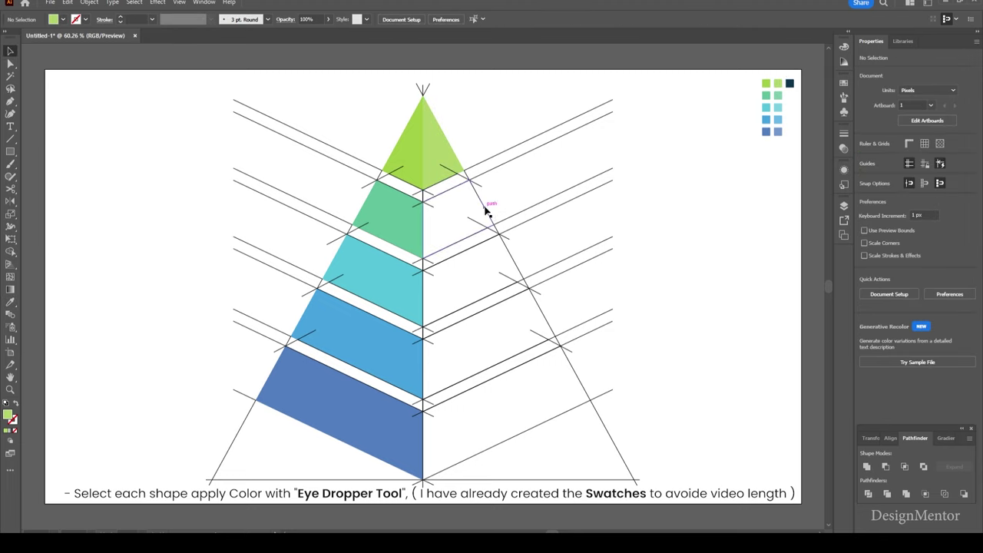
key(i)
click(778, 95)
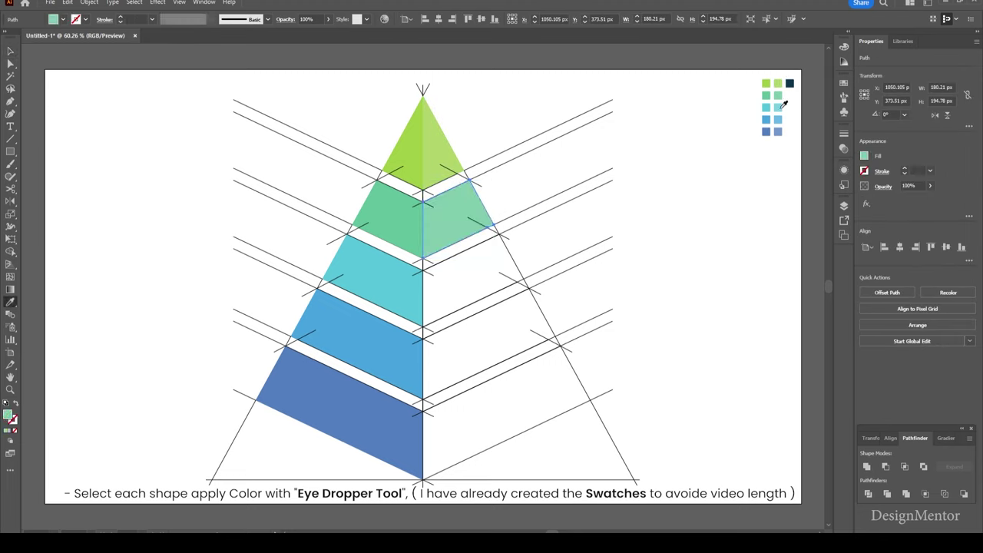
Fill the third right piece light cyan and the fourth right piece light blue
key(v)
click(713, 312)
click(519, 267)
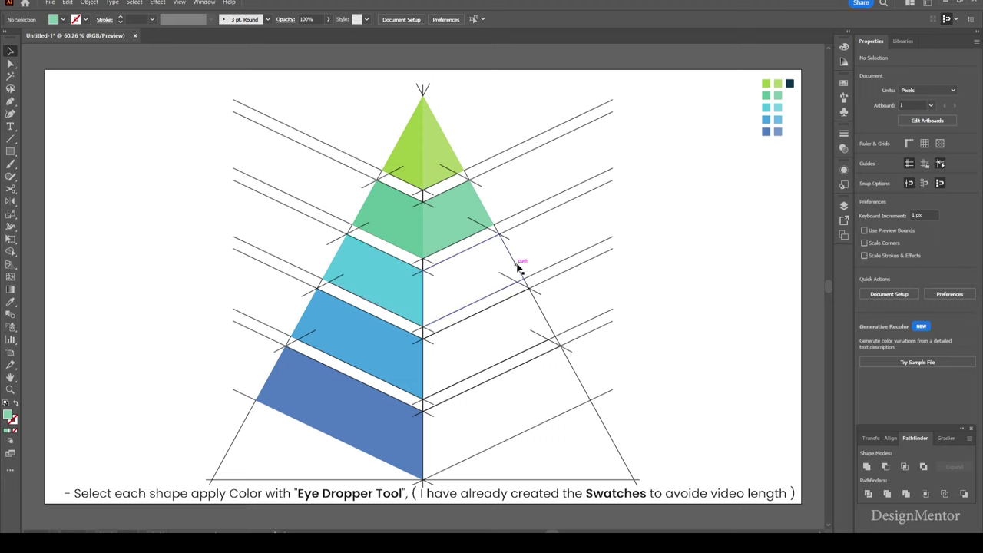
key(i)
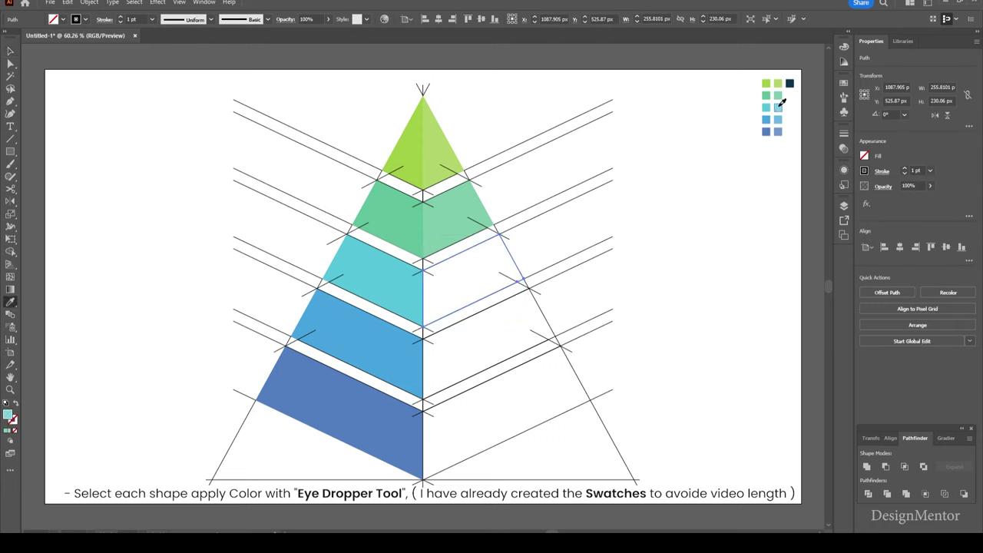
click(778, 108)
key(v)
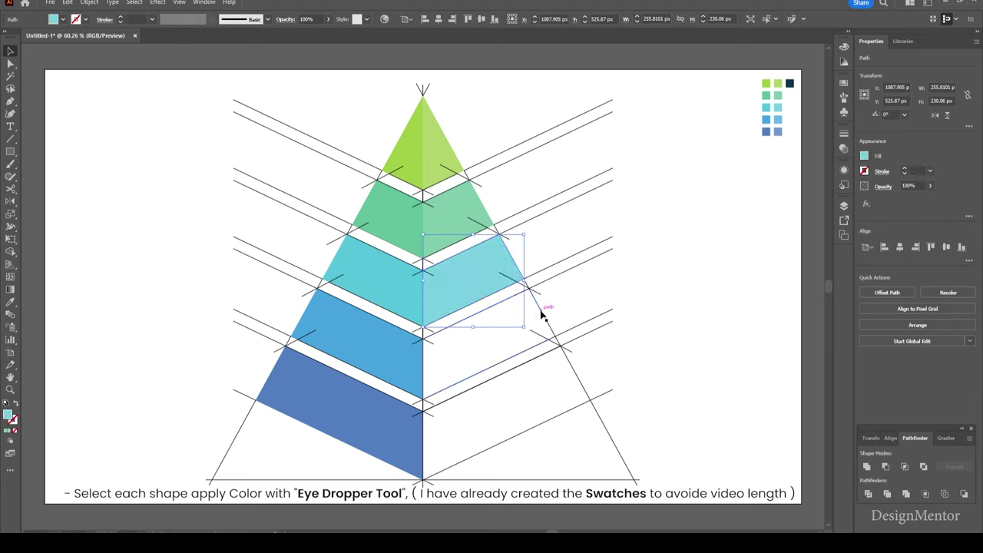
click(541, 313)
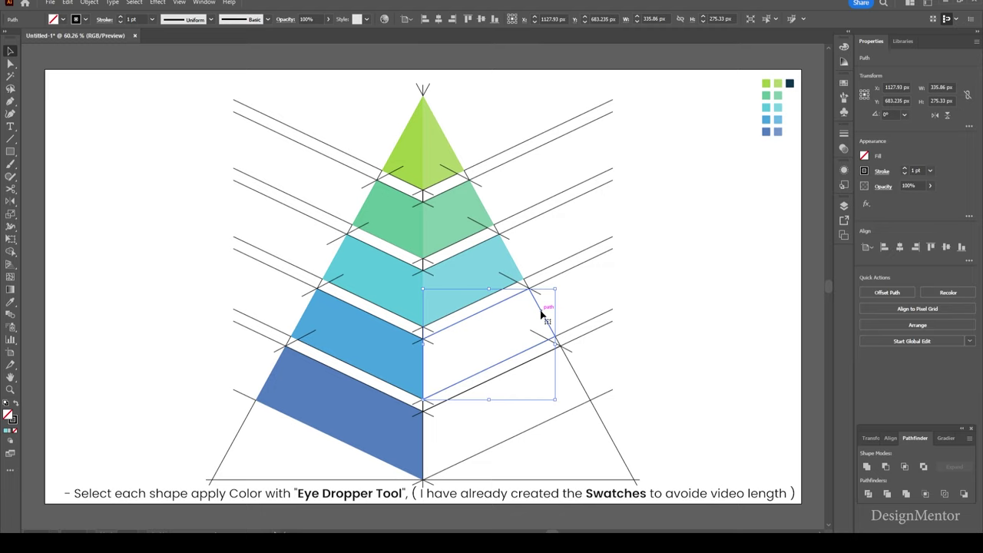
key(i)
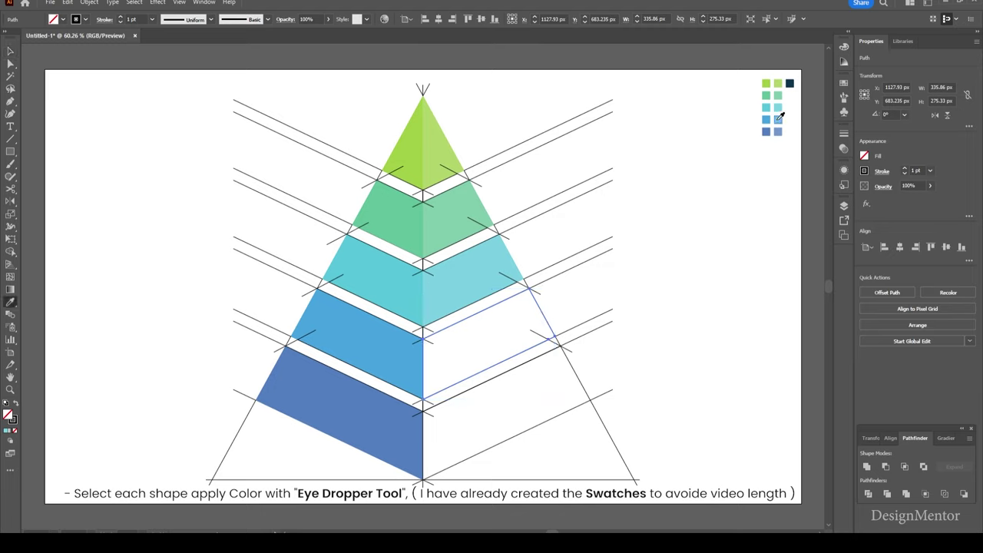
click(778, 119)
Fill the bottom right band with light blue from the swatches
key(v)
click(687, 383)
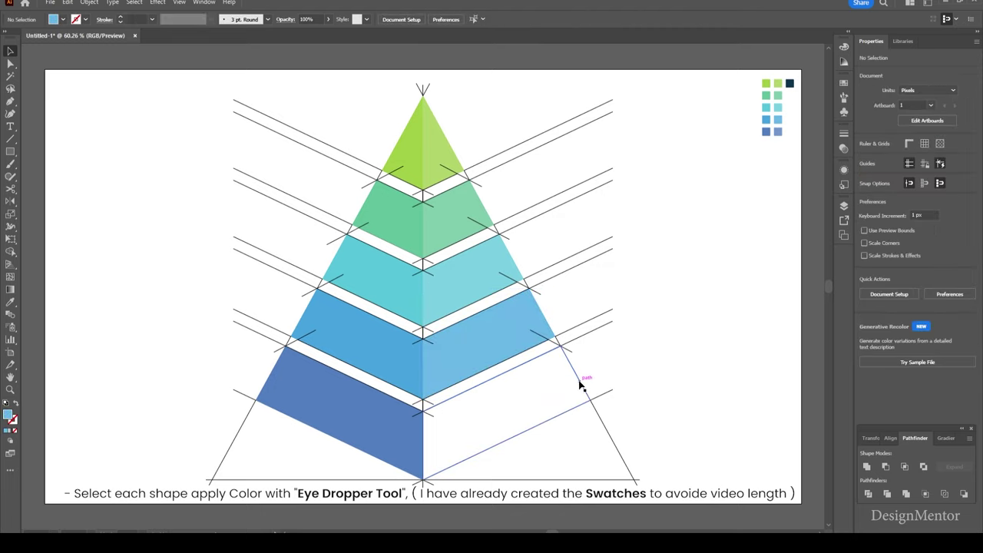
click(580, 380)
key(i)
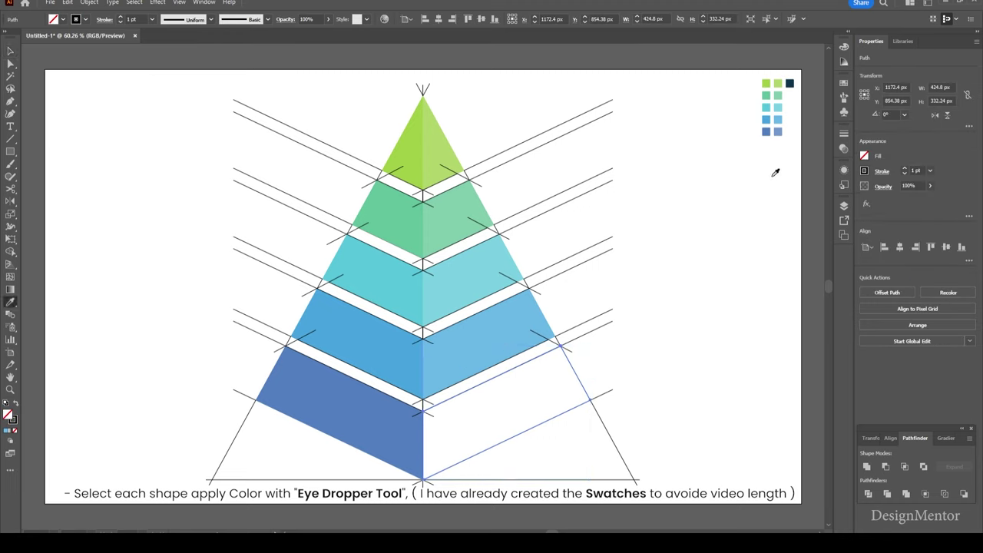
click(777, 131)
Fill the thin left strips under the top triangle and the green tier with dark navy
key(v)
click(700, 397)
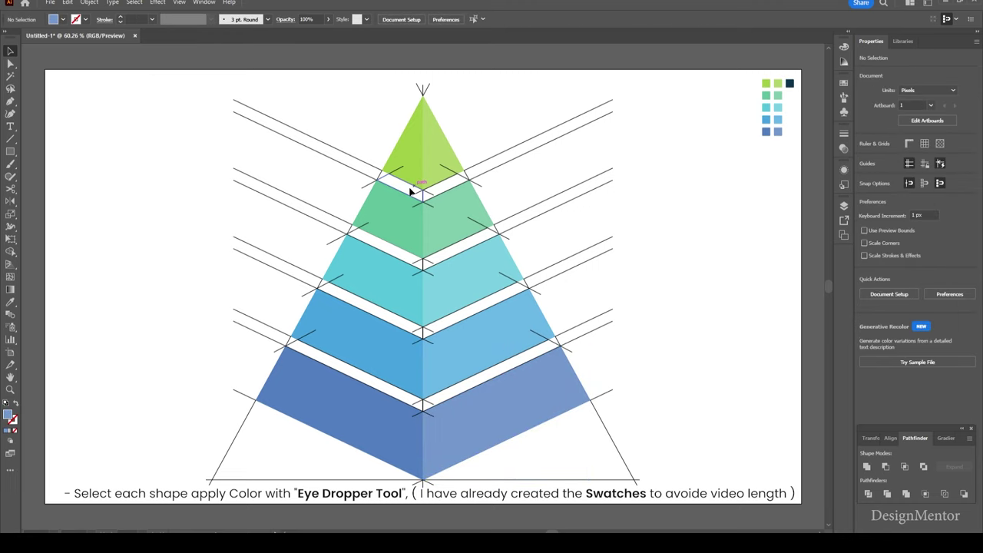
click(387, 180)
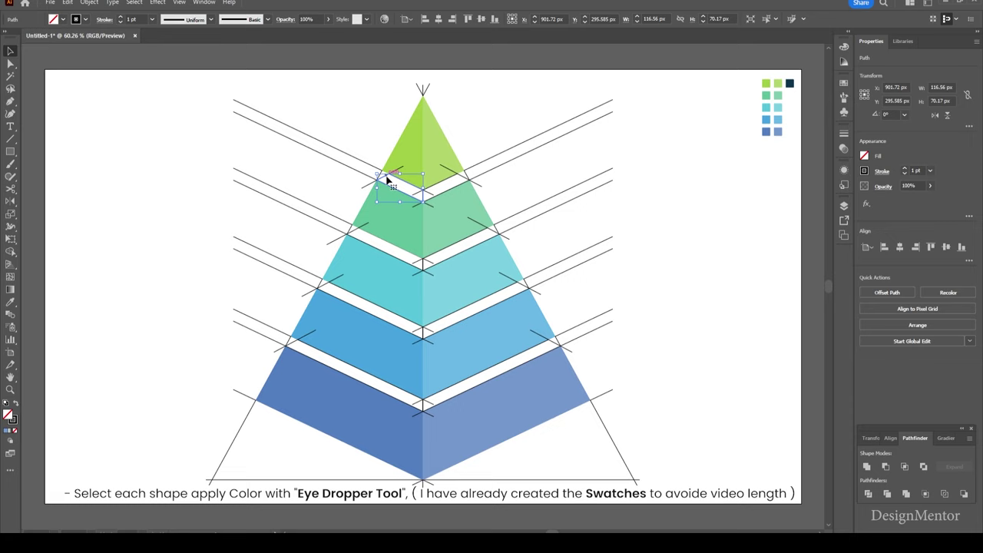
key(i)
click(788, 82)
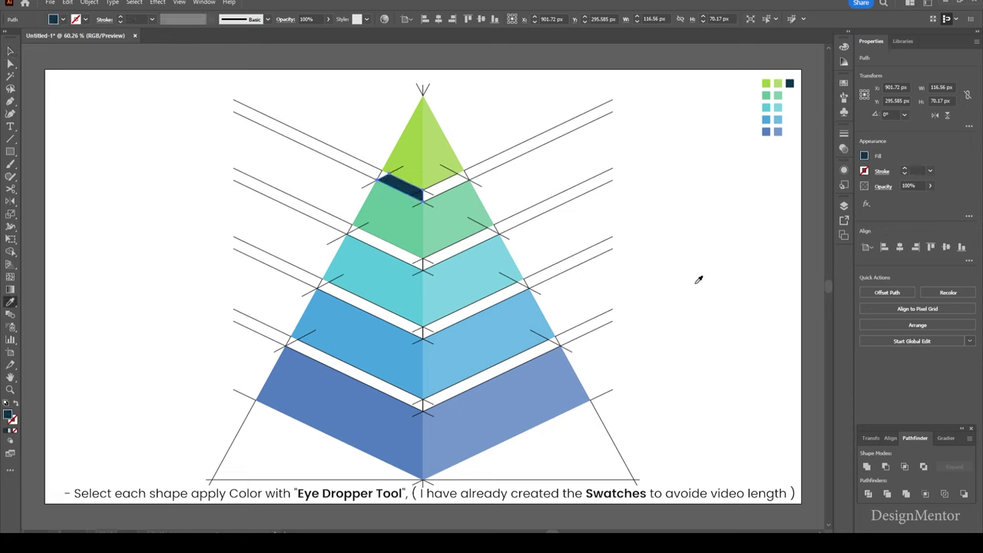
key(v)
click(695, 313)
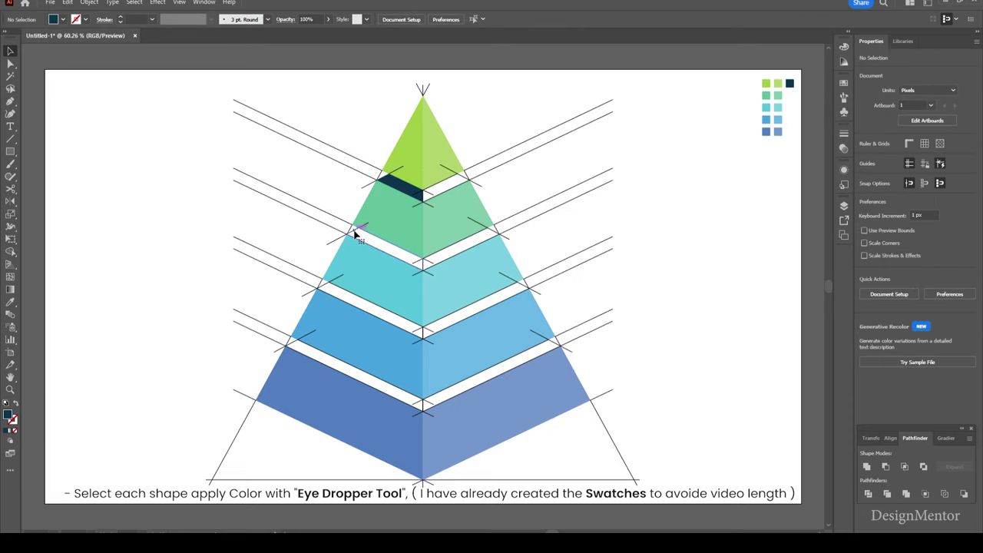
click(353, 233)
key(i)
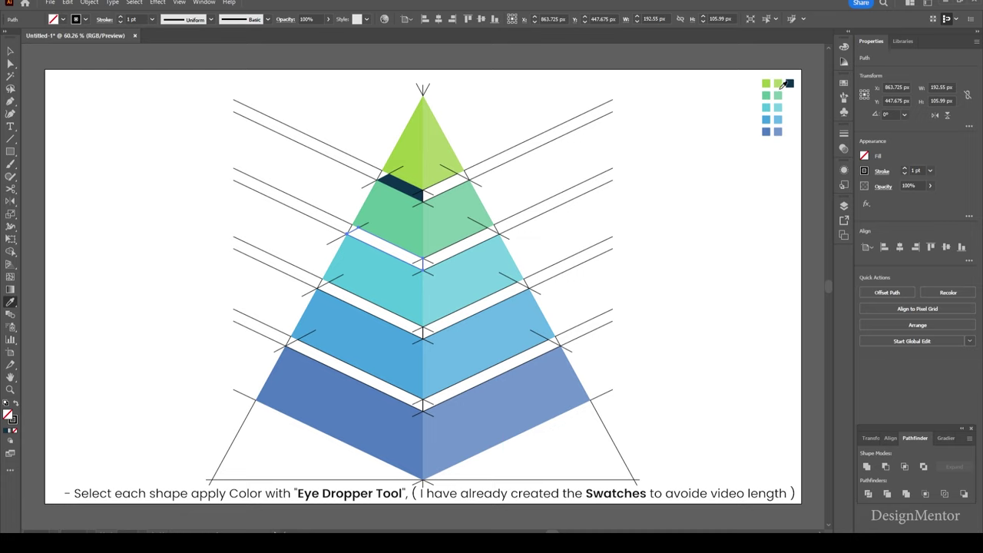
click(789, 83)
Fill the thin left strips under the teal tier and above the bottom band dark navy
key(v)
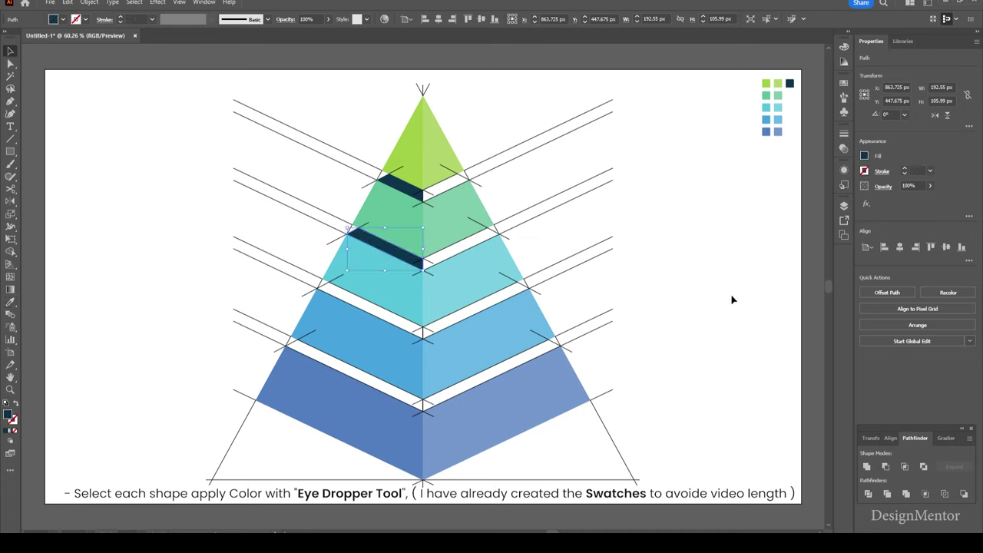
click(326, 286)
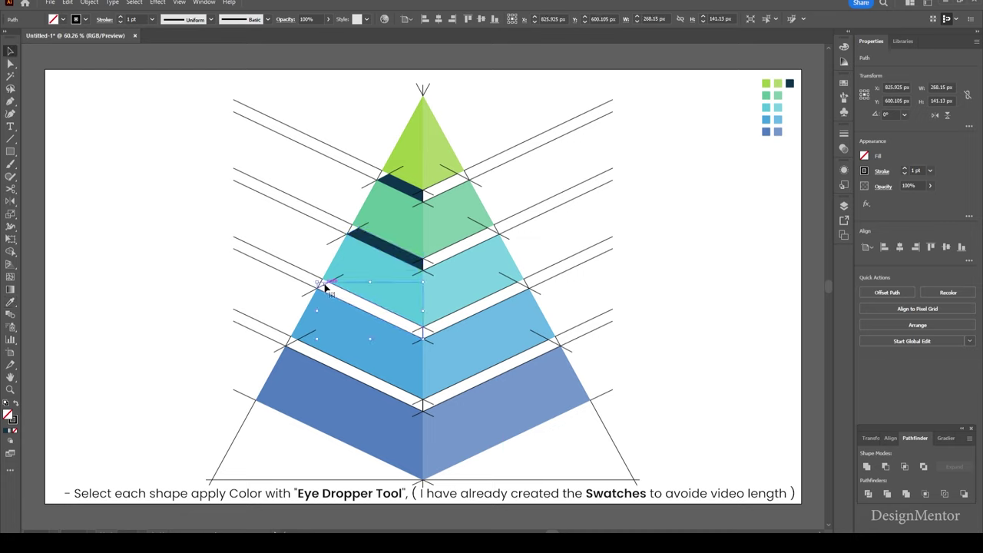
key(i)
click(789, 83)
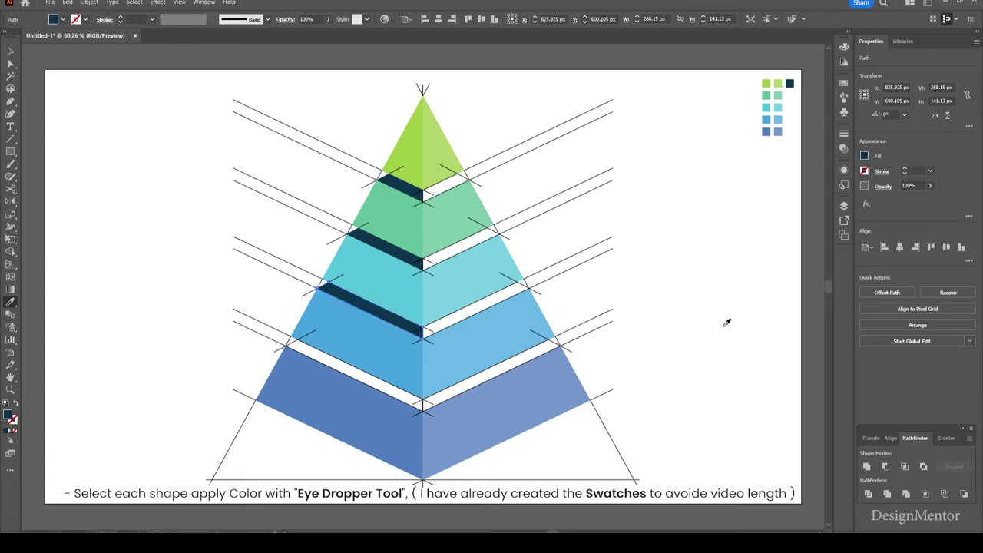
key(v)
click(721, 332)
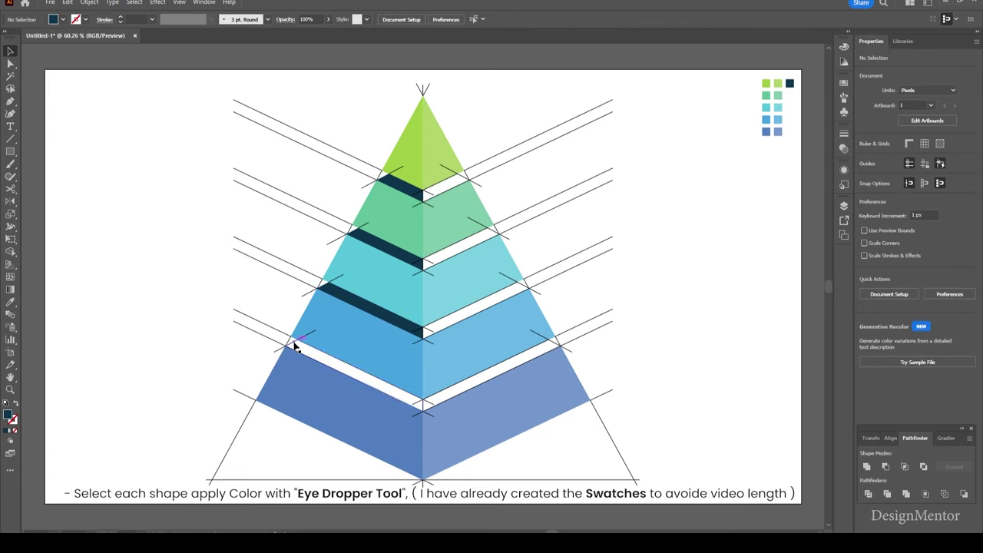
click(294, 345)
key(i)
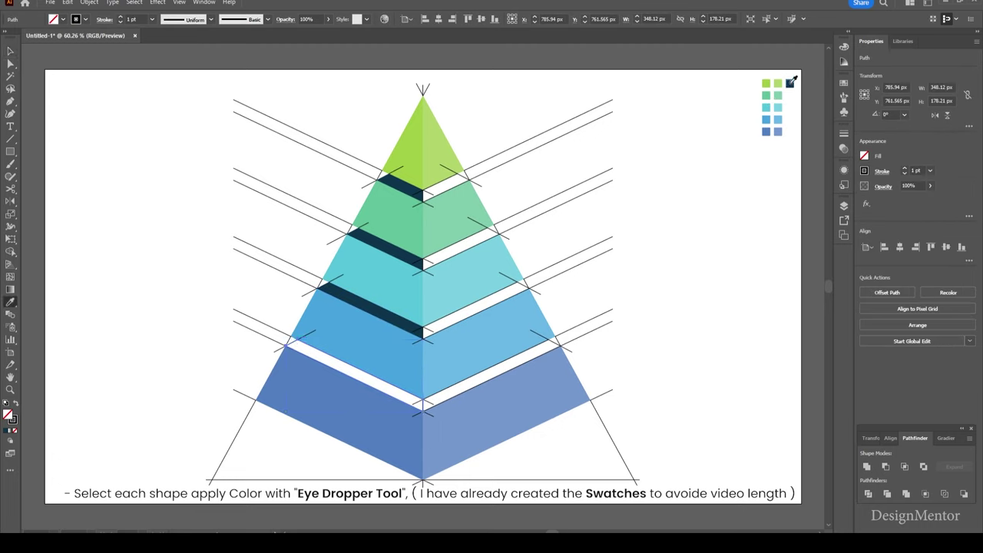
click(789, 82)
Copy the navy fill onto the empty gap under the green top's right half
key(v)
click(724, 351)
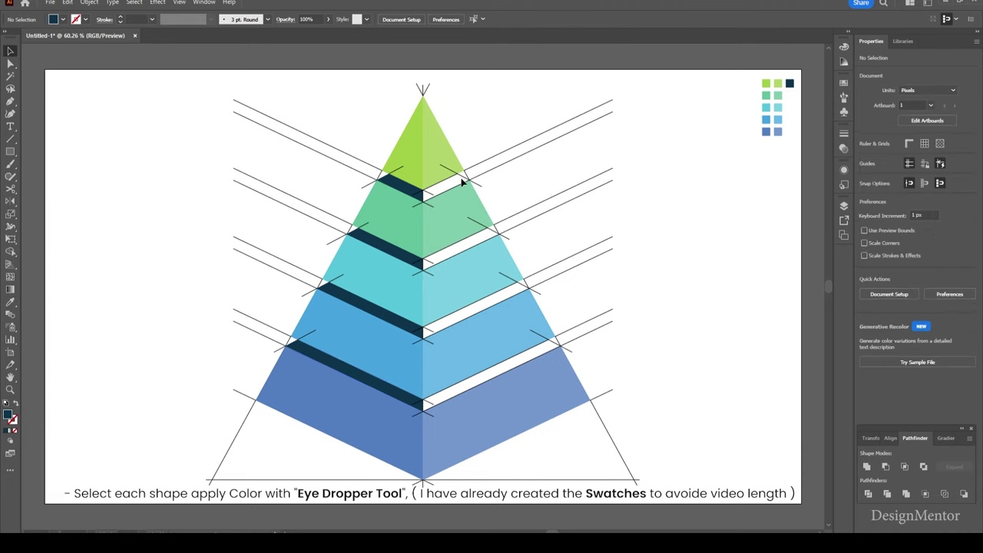
click(463, 179)
key(i)
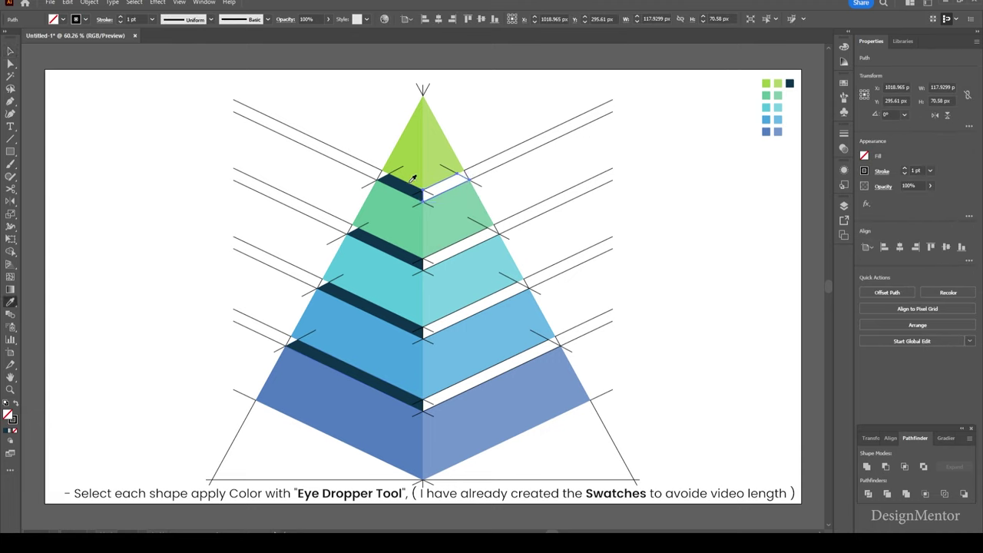
click(405, 183)
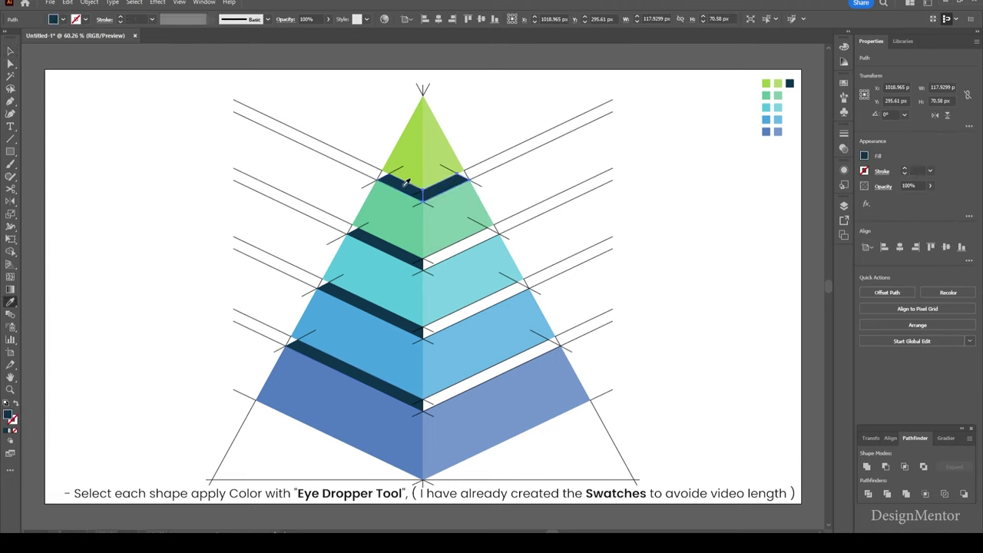
Darken the navy fill slightly in the Color Picker
double_click(8, 416)
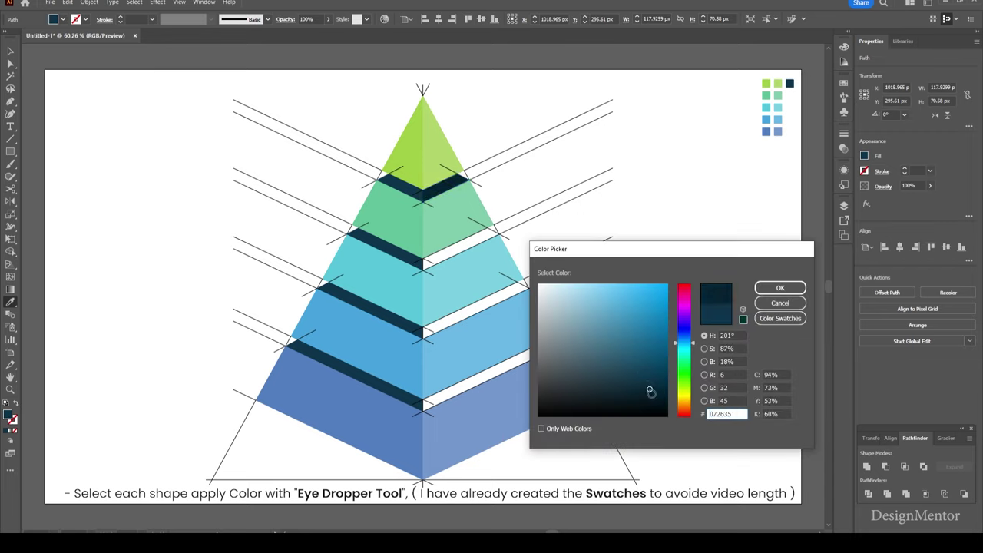
drag(652, 395, 651, 400)
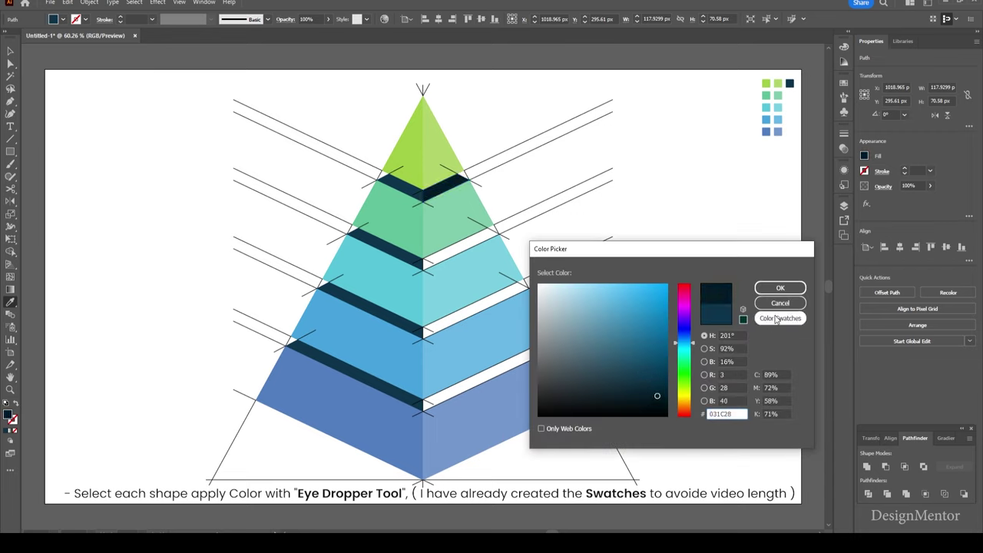
click(780, 288)
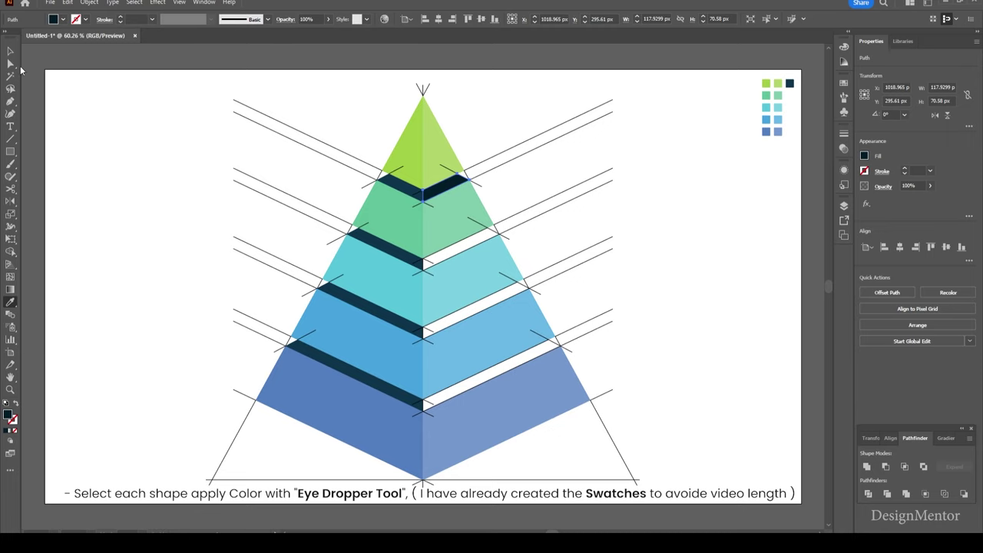
click(11, 51)
click(153, 142)
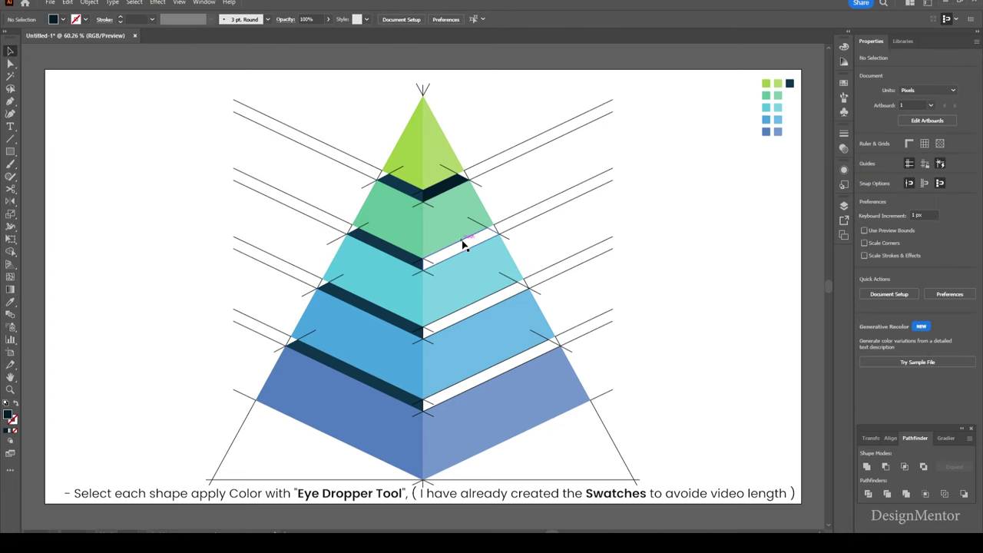
Copy the navy fill onto the right gaps below the green and cyan tiers
click(463, 244)
key(i)
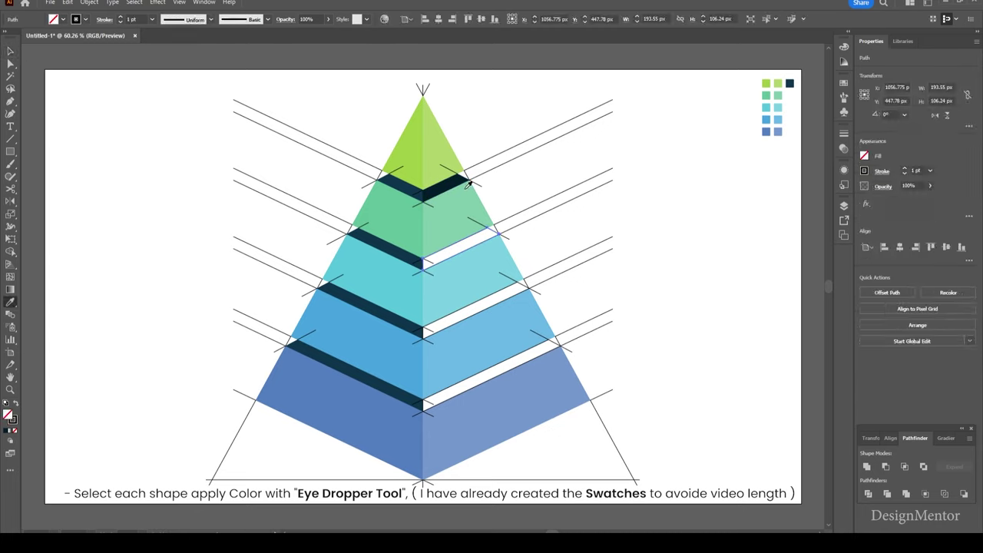
click(448, 184)
key(v)
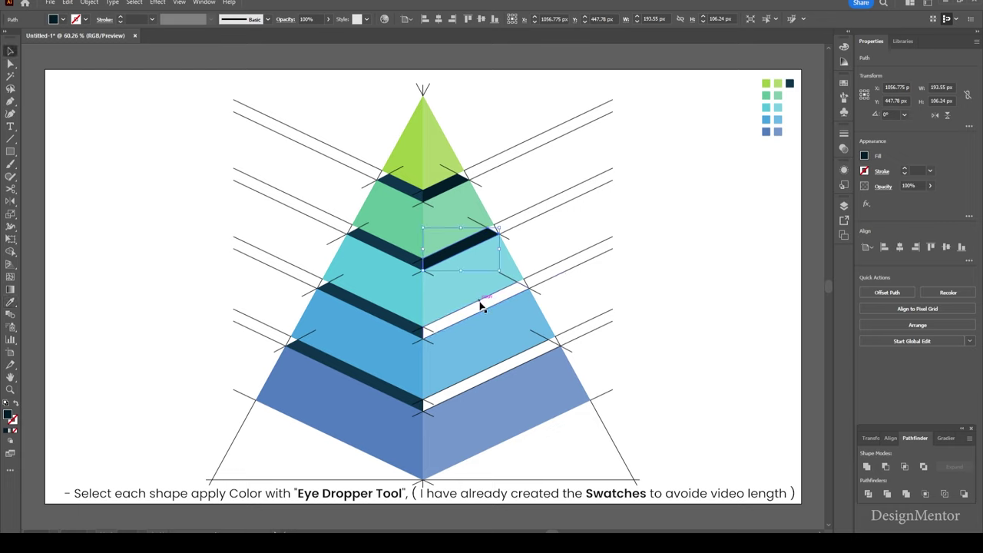
click(480, 304)
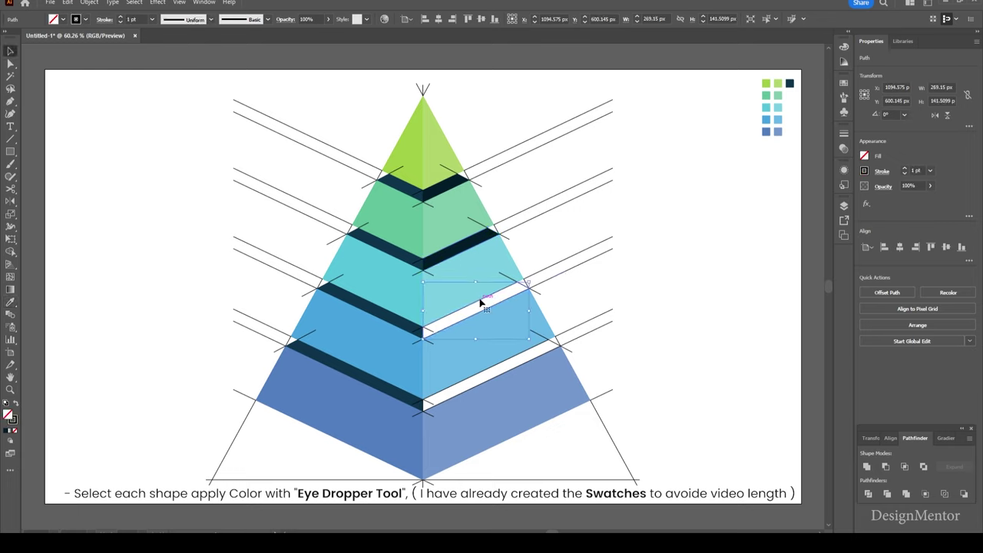
key(i)
click(464, 241)
Copy the navy fill onto the last right gap between the blue tiers
key(v)
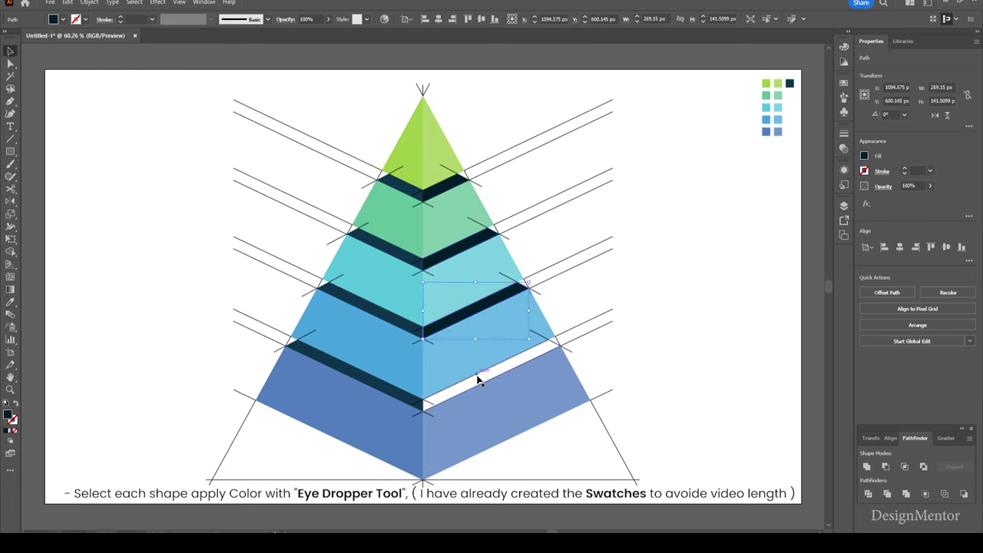
click(478, 376)
key(i)
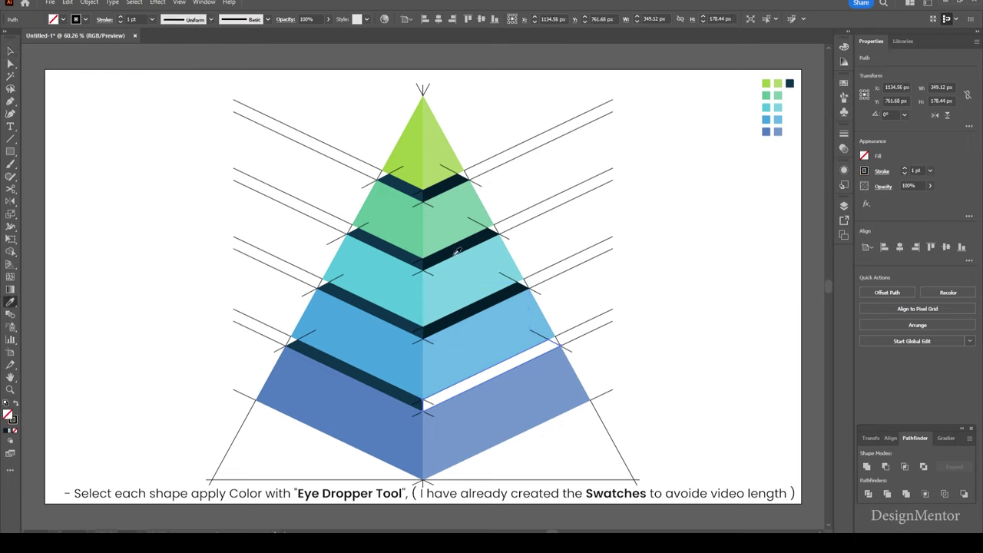
click(456, 250)
key(v)
click(664, 330)
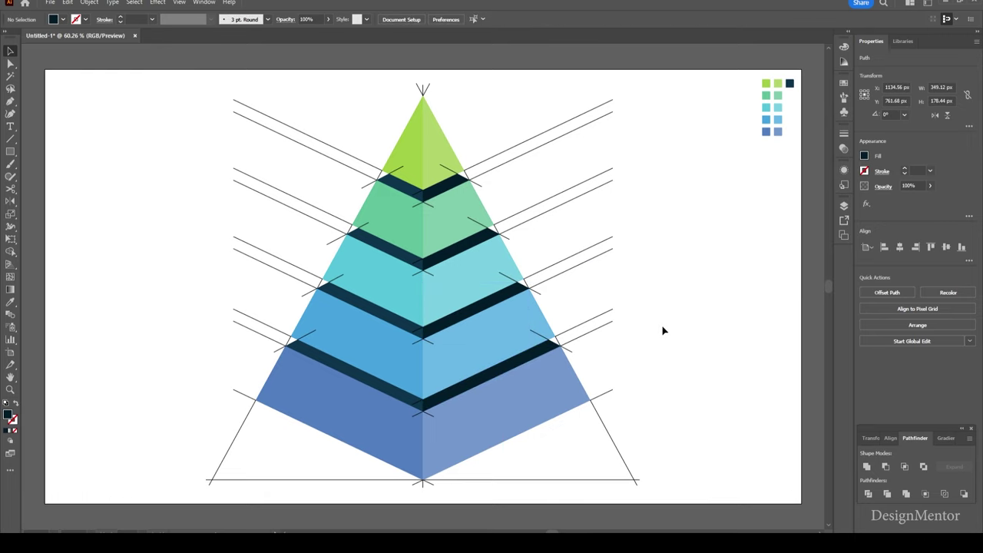
Shift-select the top triangle, upper navy bands, and both halves of the green and cyan tiers
click(426, 143)
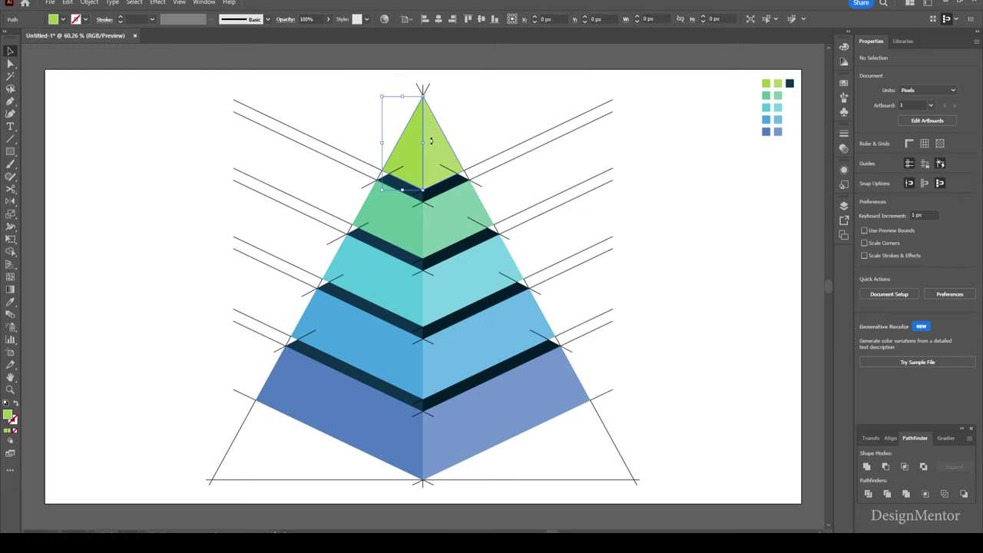
shift+click(398, 189)
shift+click(442, 188)
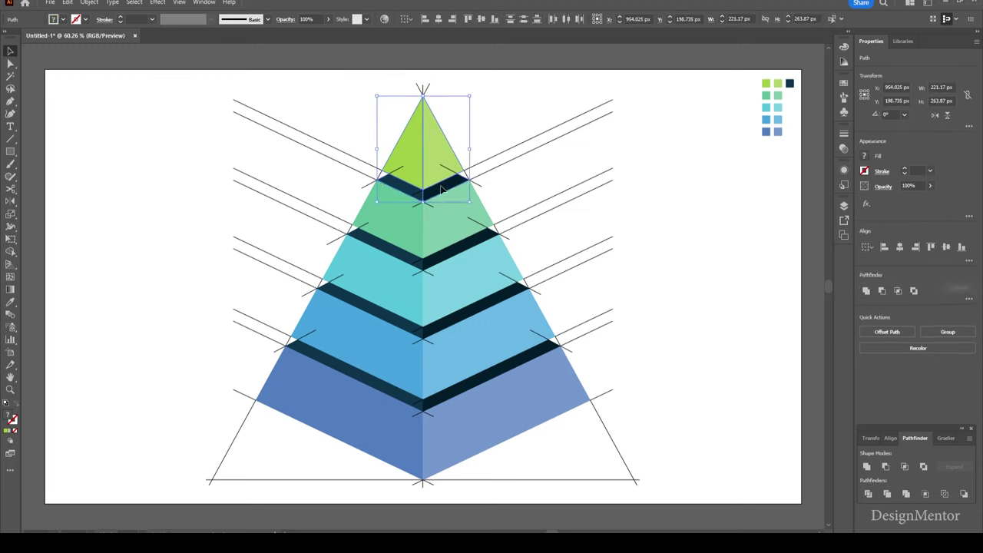
shift+click(379, 217)
shift+click(448, 225)
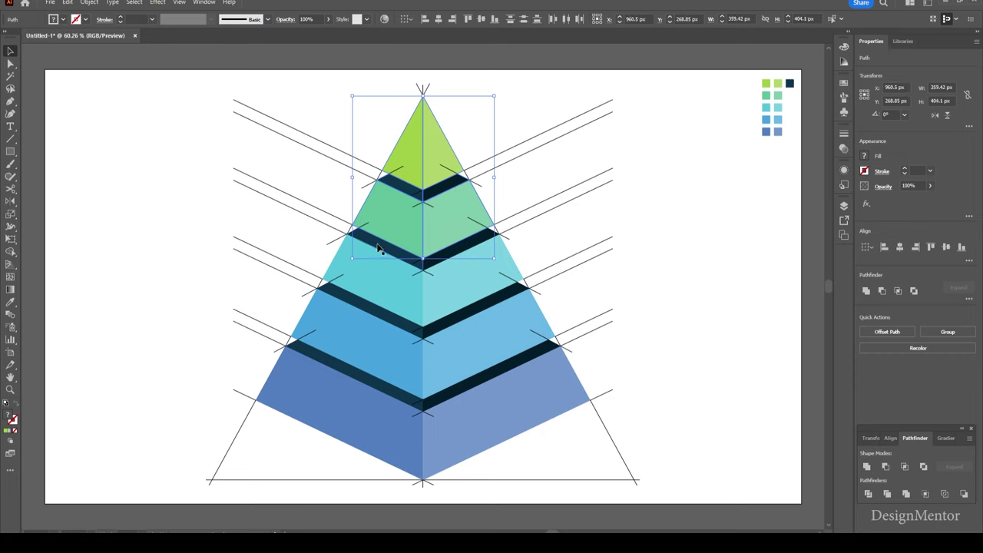
shift+click(379, 252)
shift+click(453, 254)
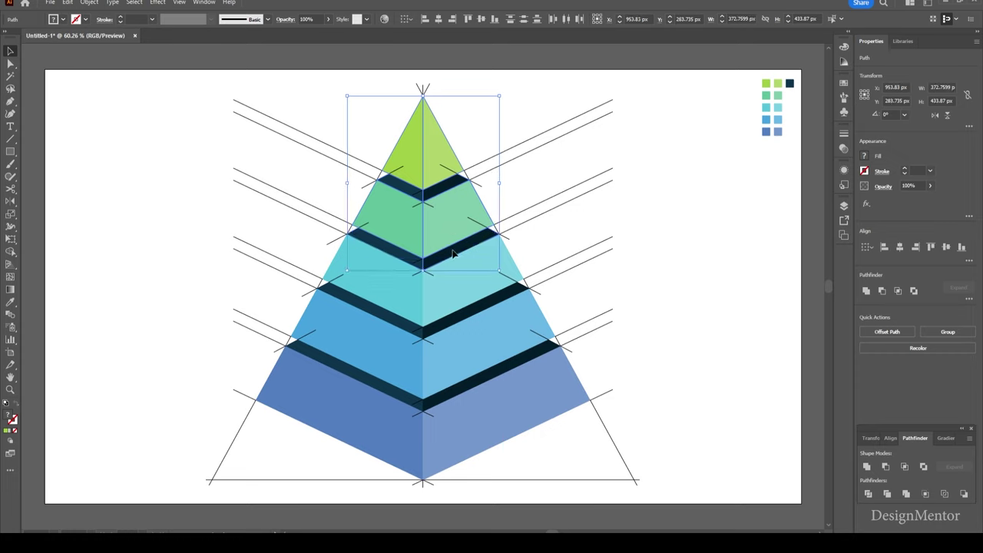
shift+click(387, 284)
shift+click(459, 289)
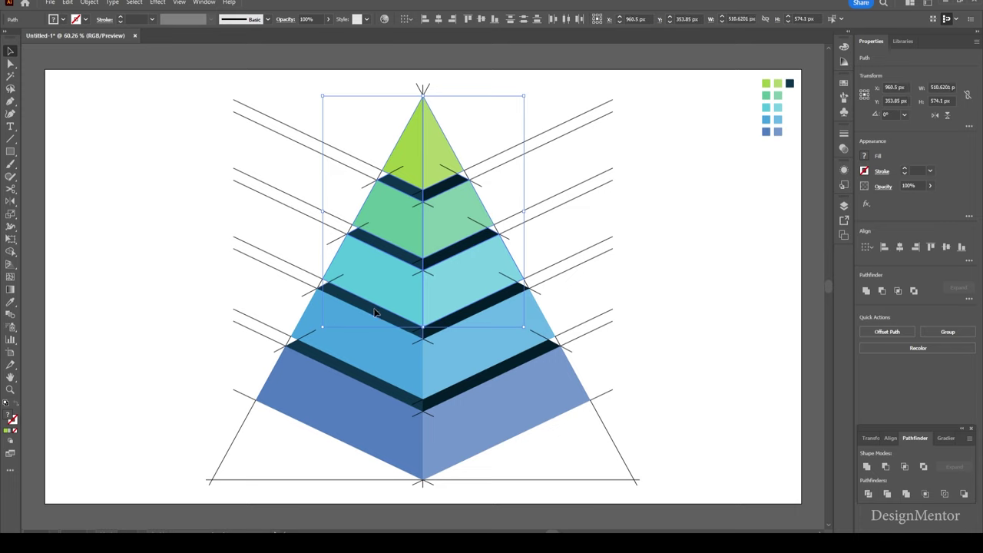
Add the lower navy bands and both halves of the light blue and bottom tiers
shift+click(381, 314)
shift+click(479, 311)
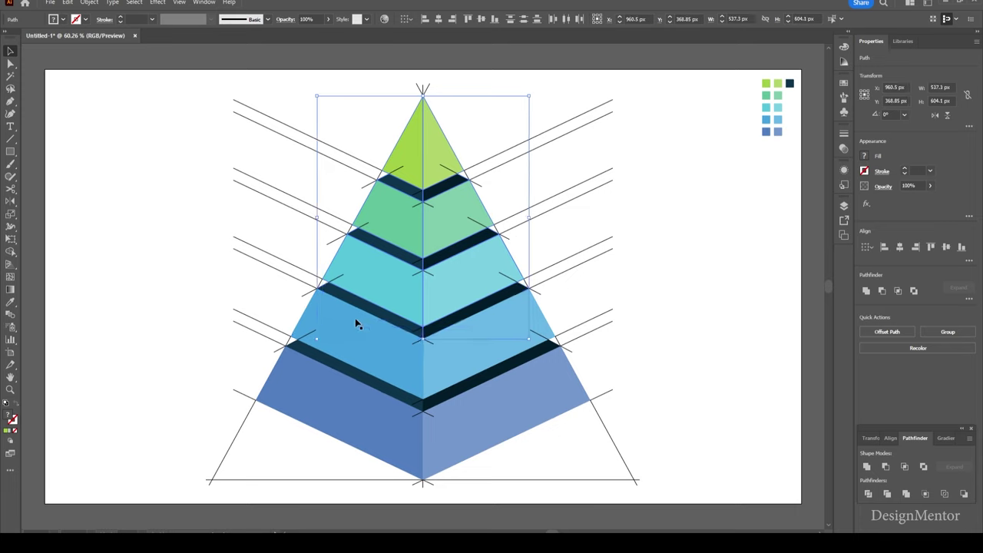
shift+click(384, 363)
shift+click(487, 334)
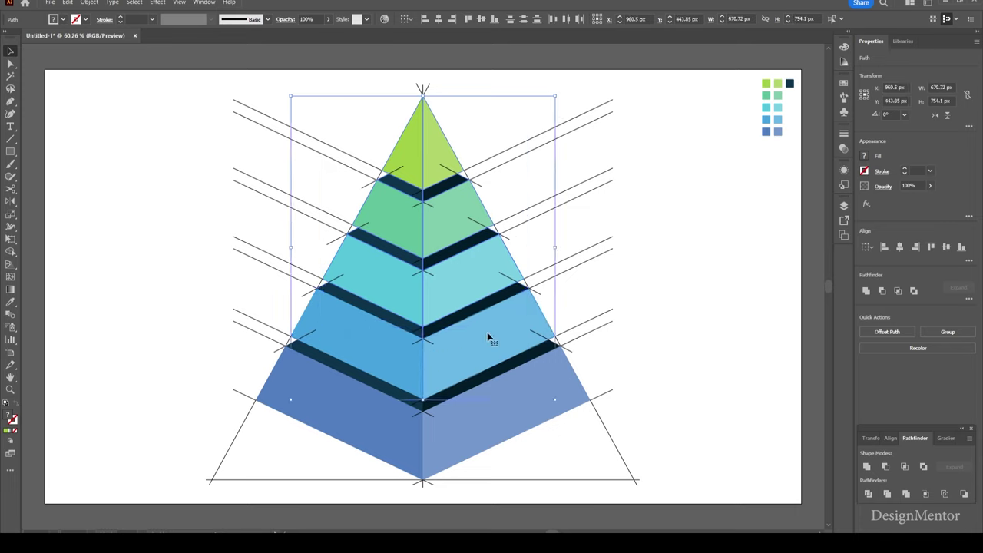
shift+click(361, 376)
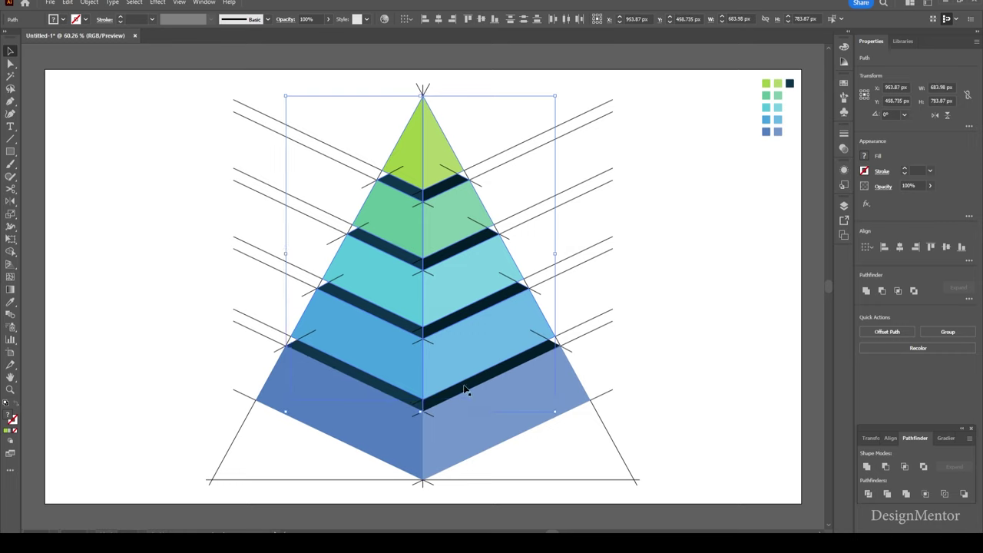
shift+click(466, 389)
shift+click(349, 441)
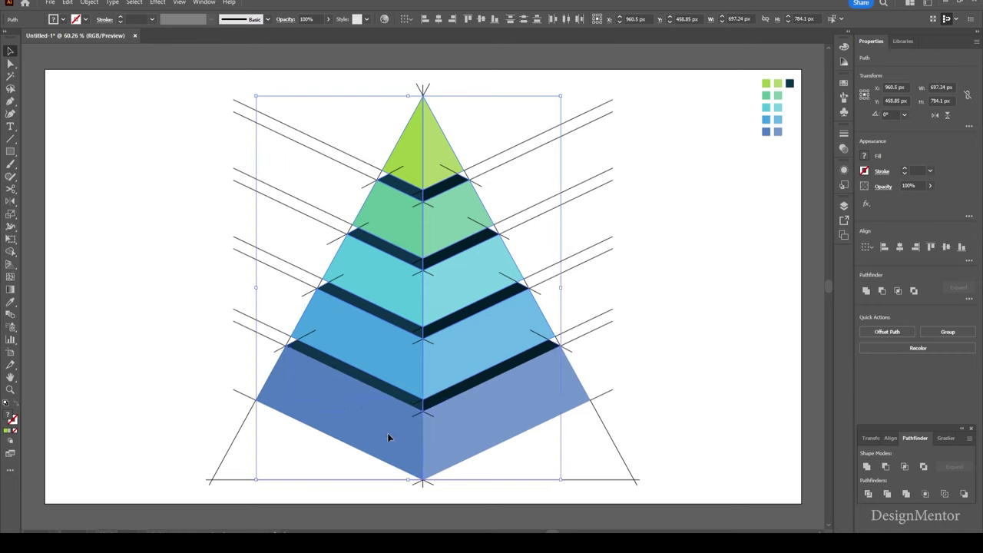
shift+click(461, 438)
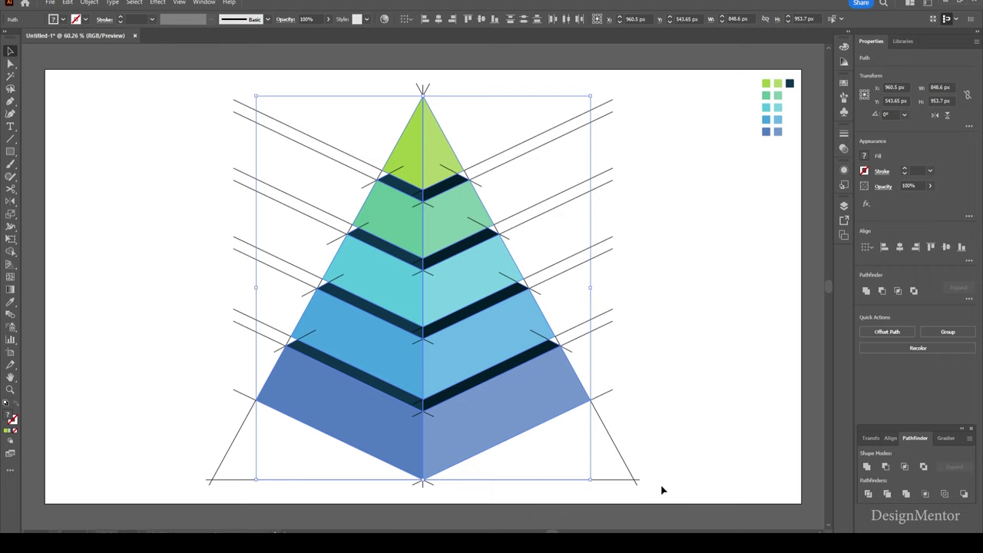
Move the pyramid aside and delete all the guide lines
drag(557, 405, 176, 400)
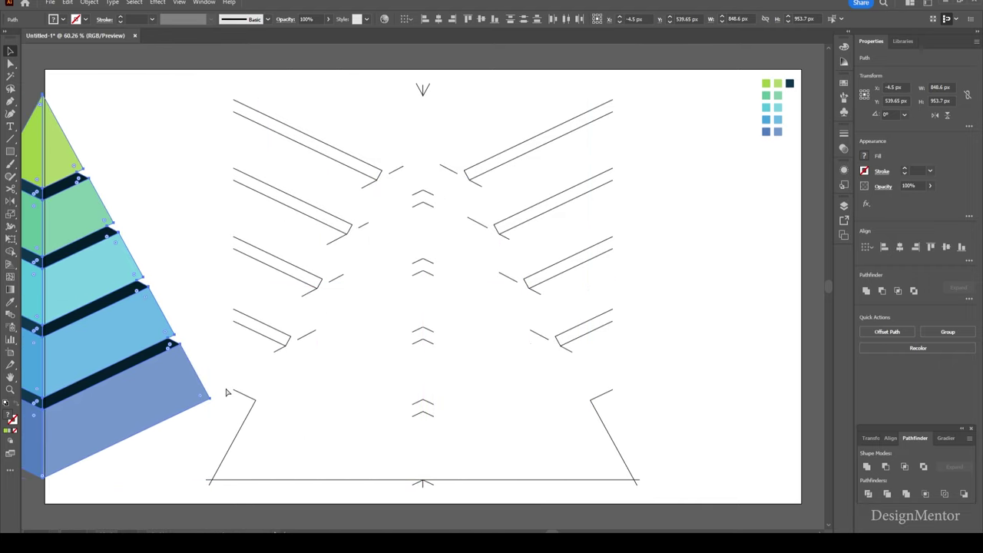
click(722, 160)
drag(227, 78, 650, 492)
key(Delete)
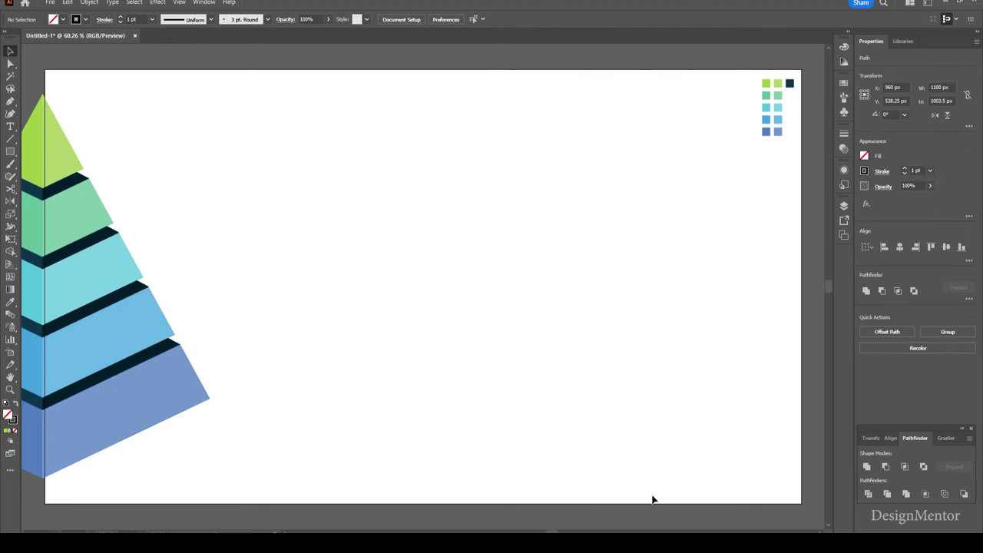
Centre the pyramid group horizontally and vertically on the artboard
click(131, 331)
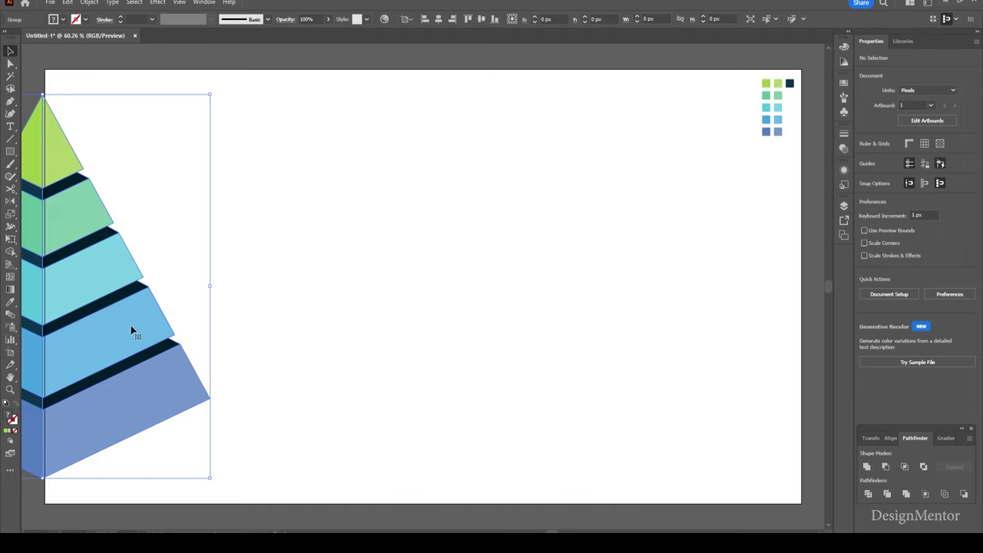
click(899, 246)
click(946, 247)
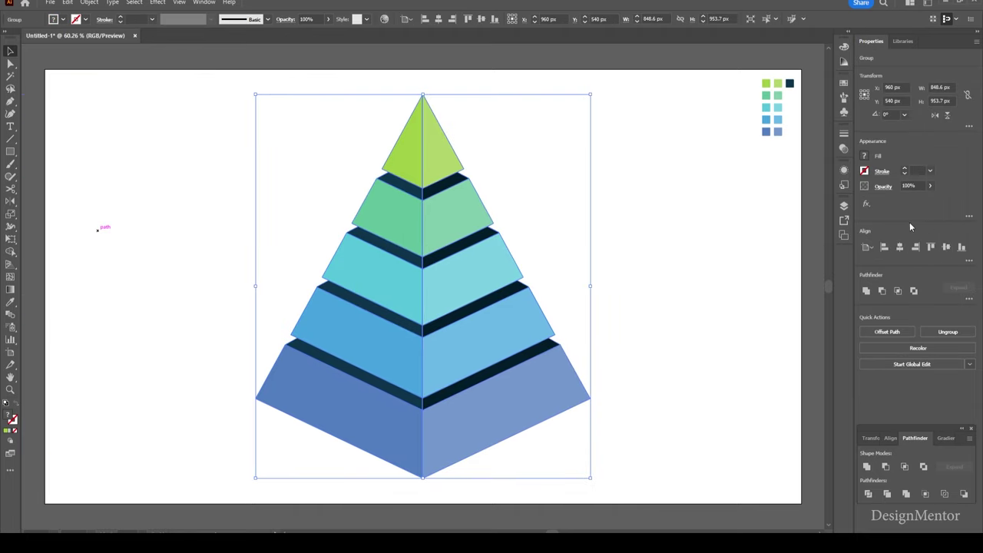
click(446, 110)
Enlarge the pyramid from its centre to about 914.7 × 1028 px, then marquee the swatch squares
drag(227, 112, 595, 467)
drag(591, 96, 607, 83)
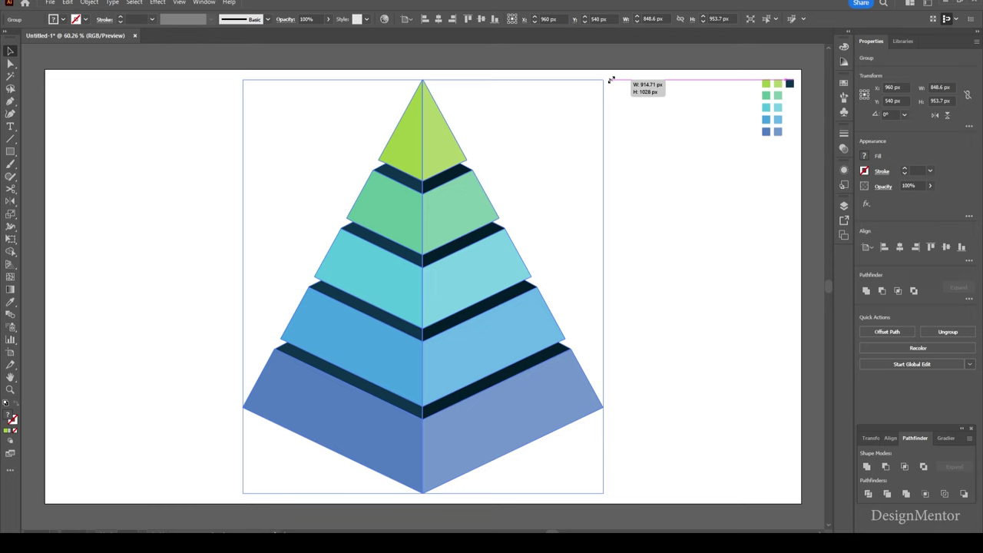
drag(607, 83, 610, 79)
click(648, 256)
click(466, 208)
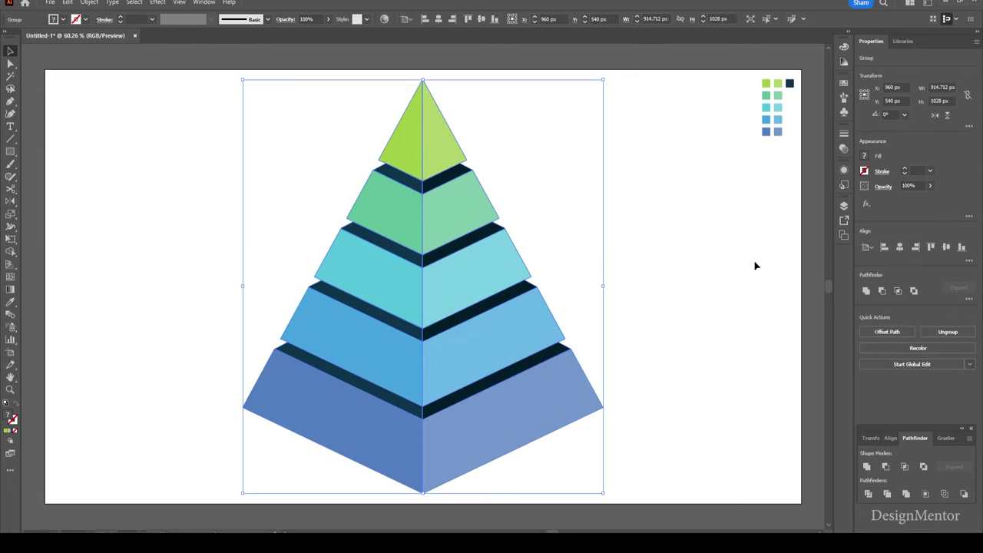
click(755, 155)
drag(745, 75, 793, 147)
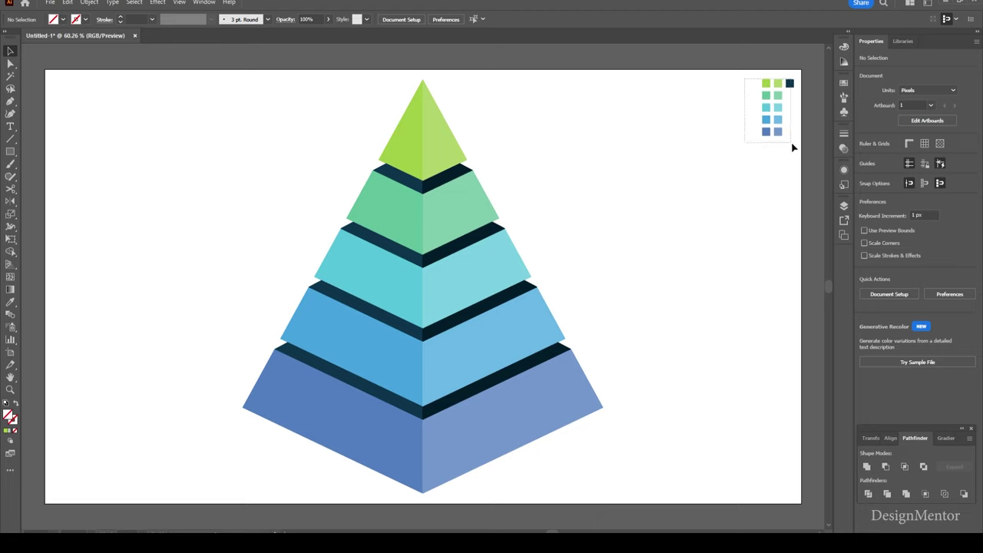
Delete the selected colour swatch squares from the artboard
key(Delete)
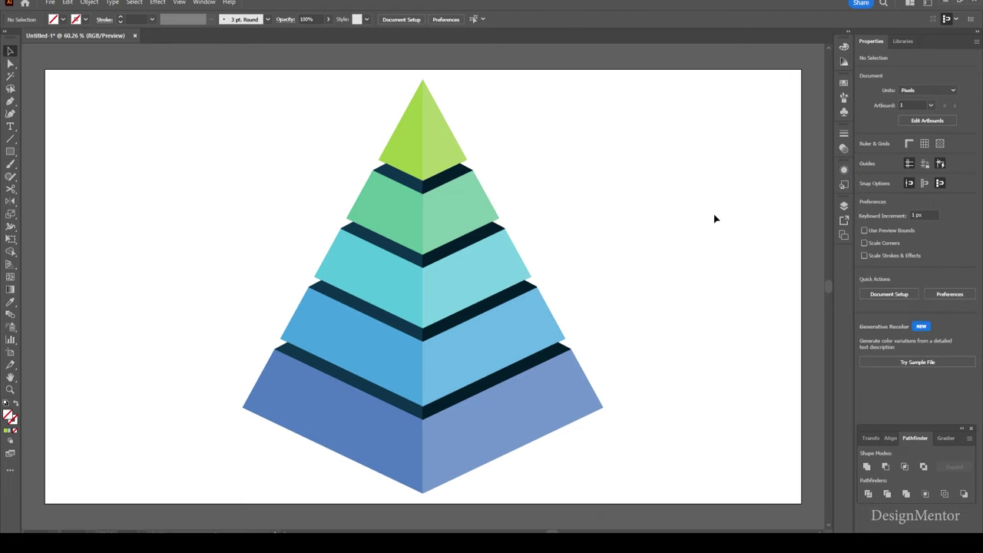